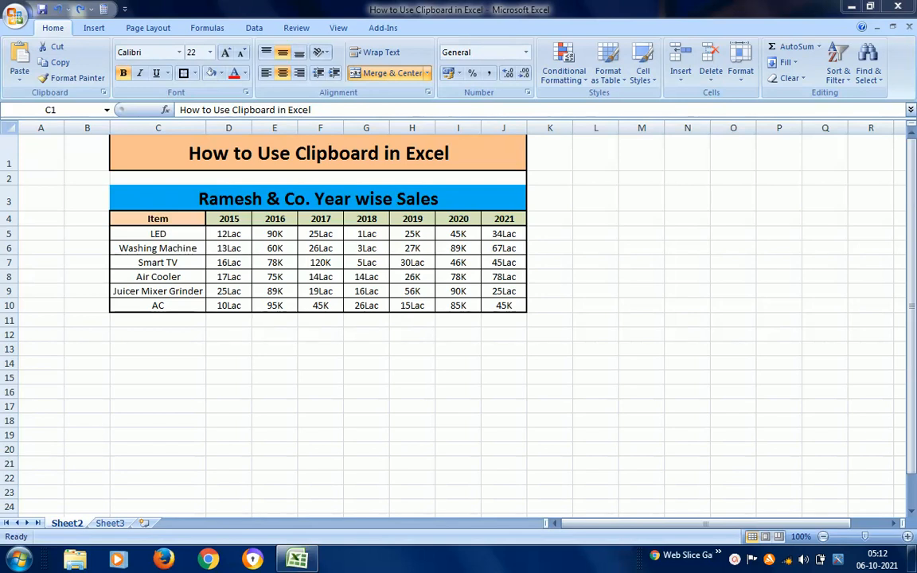
{"action": "left_click", "coordinate": [177, 202]}
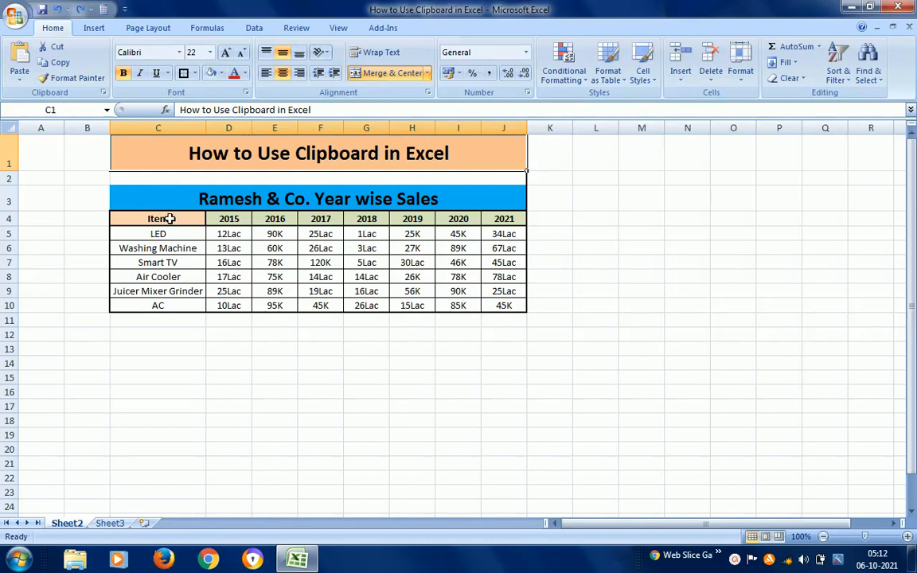
{"action": "left_click", "coordinate": [166, 218]}
{"action": "left_click", "coordinate": [166, 233]}
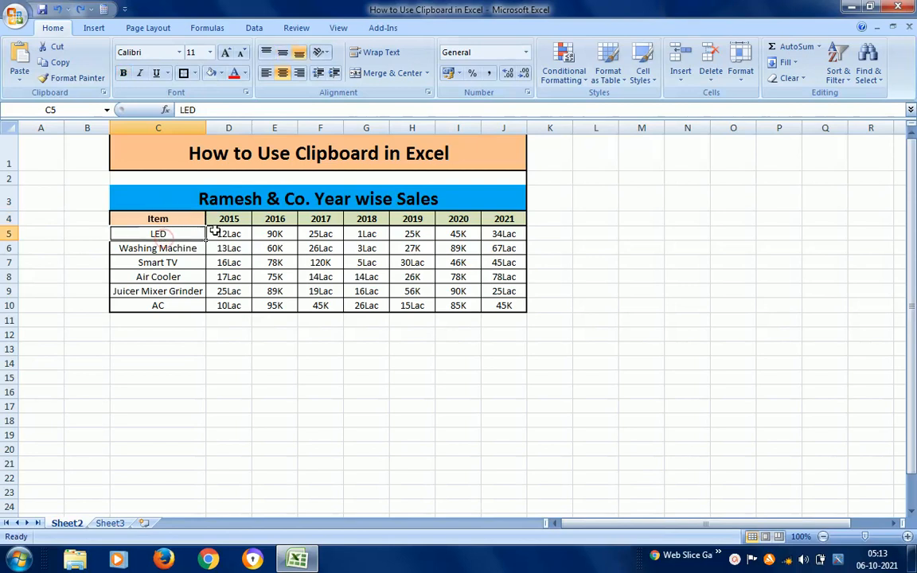
{"action": "left_click", "coordinate": [239, 219]}
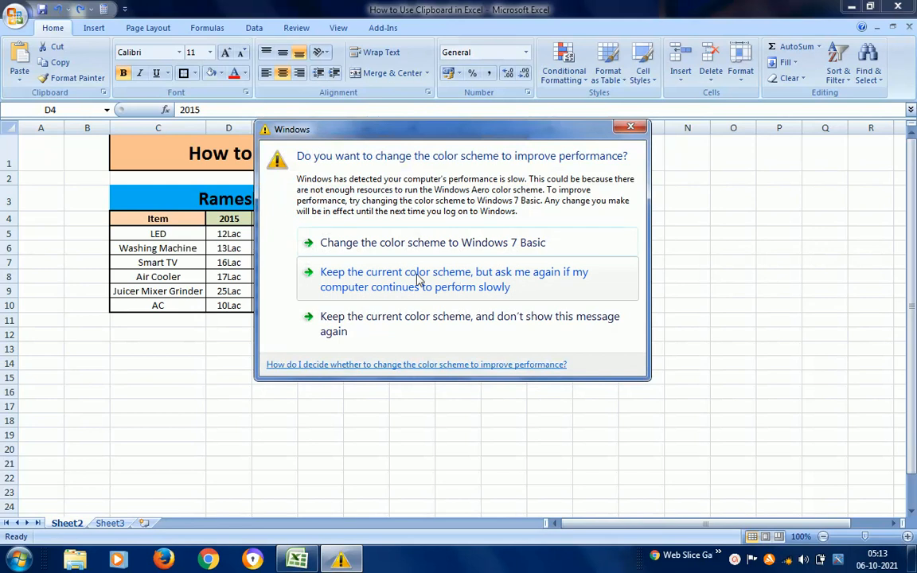
{"action": "left_click", "coordinate": [376, 253]}
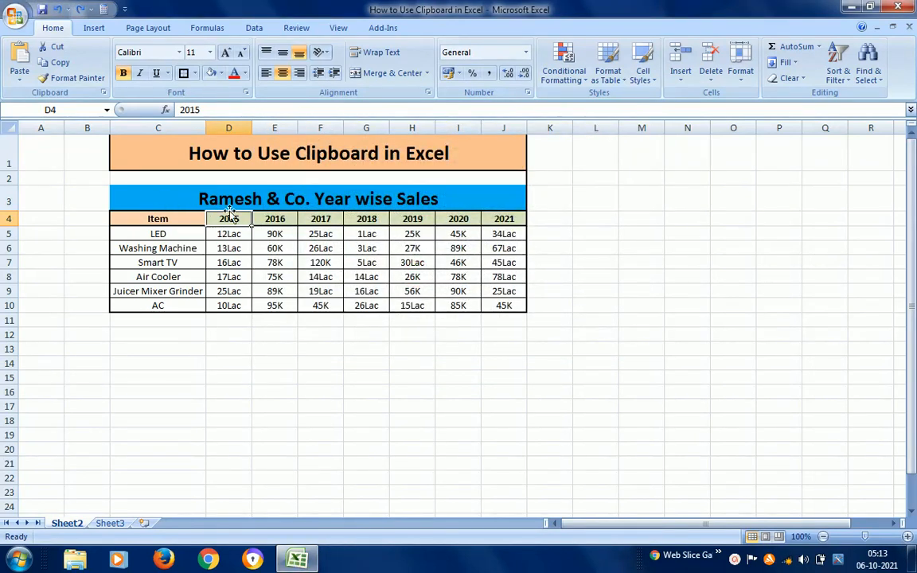
{"action": "left_click", "coordinate": [175, 198]}
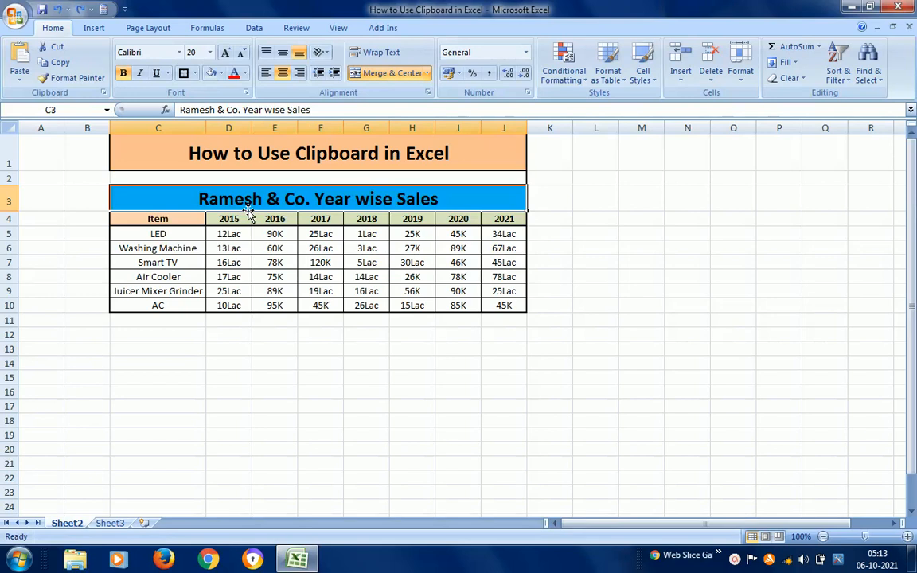
{"action": "left_click", "coordinate": [159, 220]}
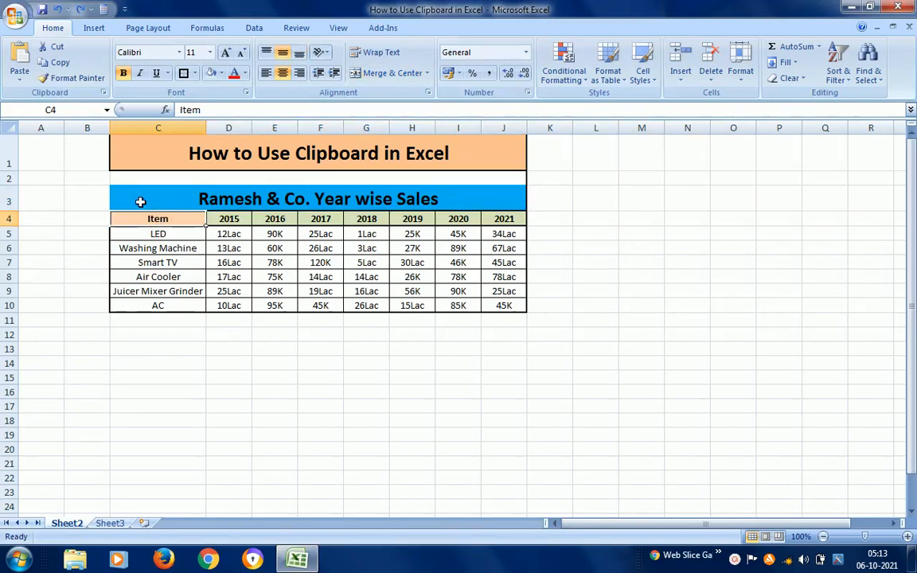
Copy the merged title cell "Ramesh & Co. Year wise Sales" and display the Office Clipboard contents
{"action": "left_click", "coordinate": [140, 200]}
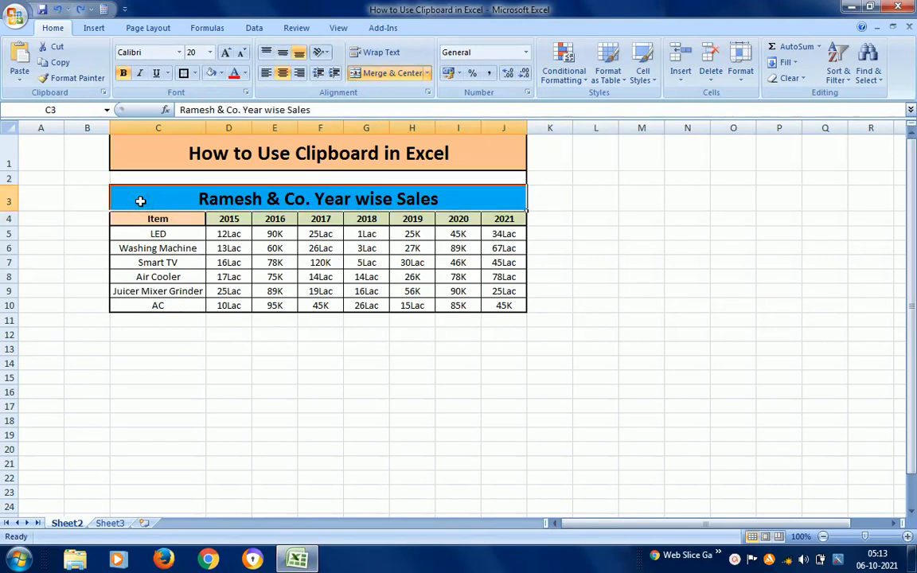
{"action": "left_click", "coordinate": [68, 66]}
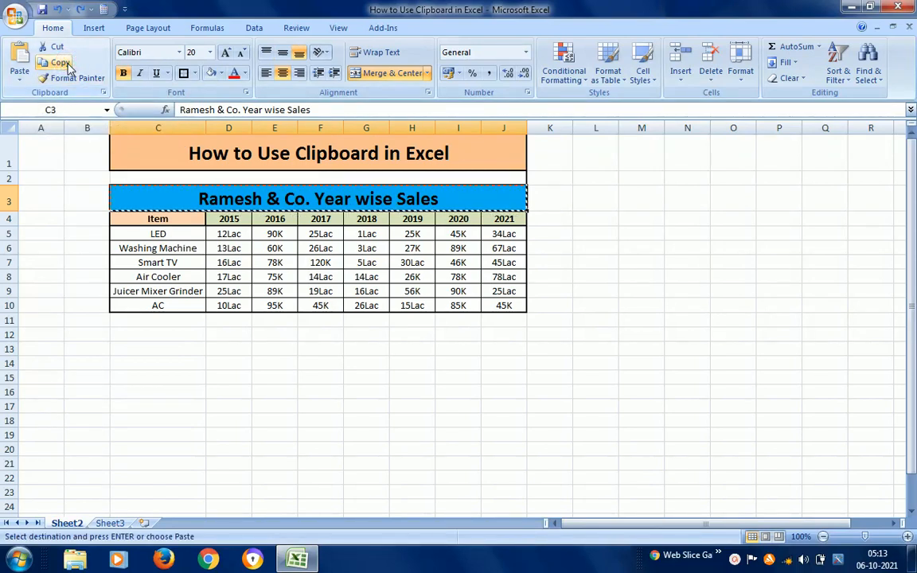
{"action": "left_click", "coordinate": [103, 94]}
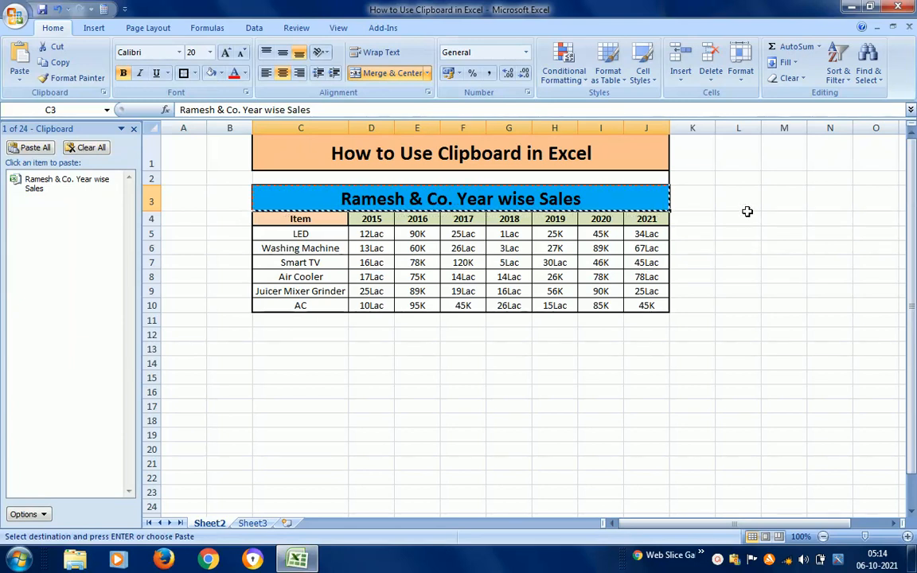
Insert the collected title "Ramesh & Co. Year wise Sales" from the Office Clipboard at cell M3
{"action": "left_click", "coordinate": [776, 204]}
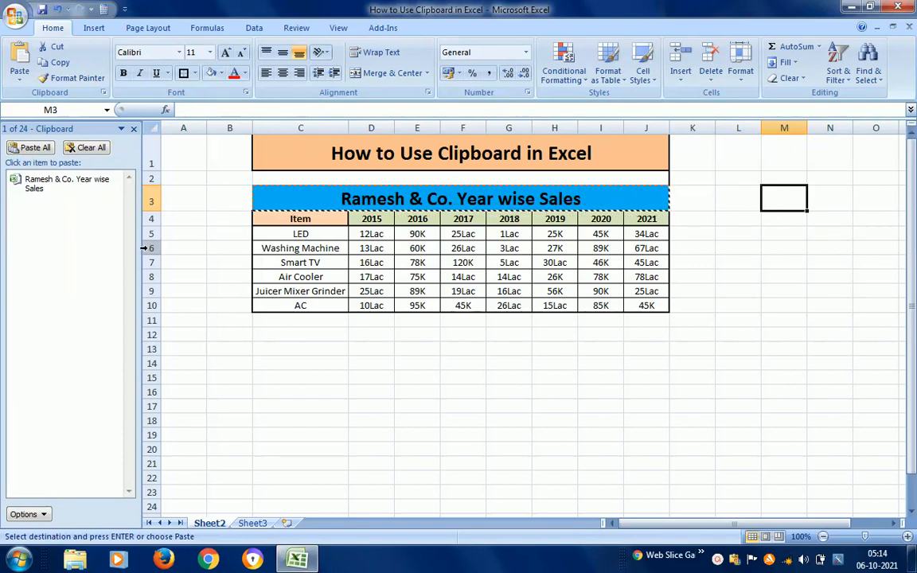
{"action": "left_click", "coordinate": [45, 184]}
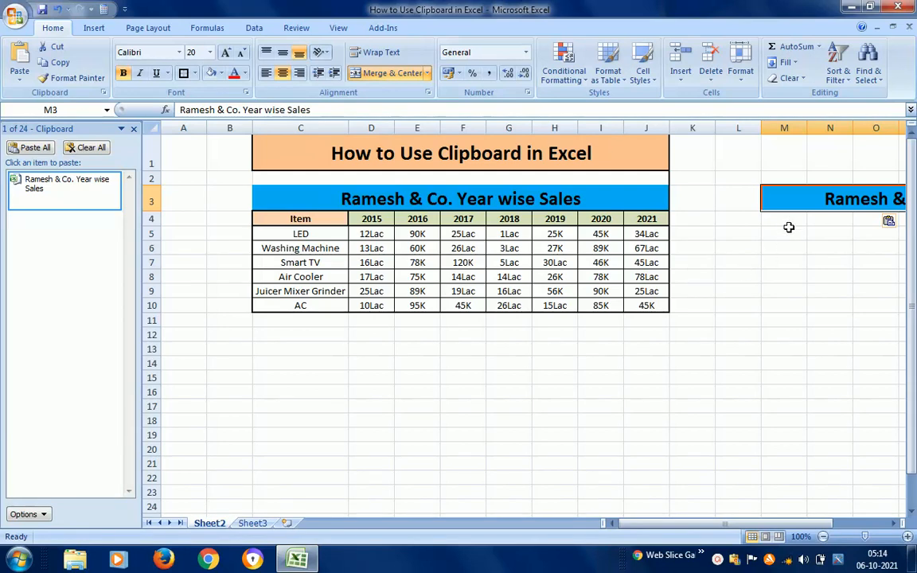
{"action": "left_click", "coordinate": [789, 225]}
{"action": "key", "text": "Up"}
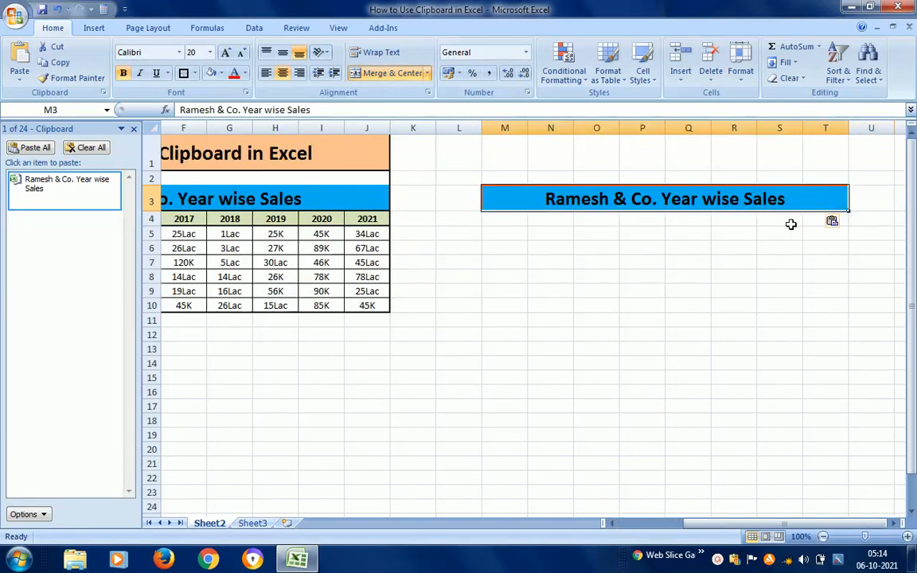
Copy the table's header row C4:J4, from Item through 2021, to the Office Clipboard
{"action": "key", "text": "Left"}
{"action": "key", "text": "Left"}
{"action": "key", "text": "Left"}
{"action": "key", "text": "Left"}
{"action": "key", "text": "Left"}
{"action": "key", "text": "Down"}
{"action": "key", "text": "Right"}
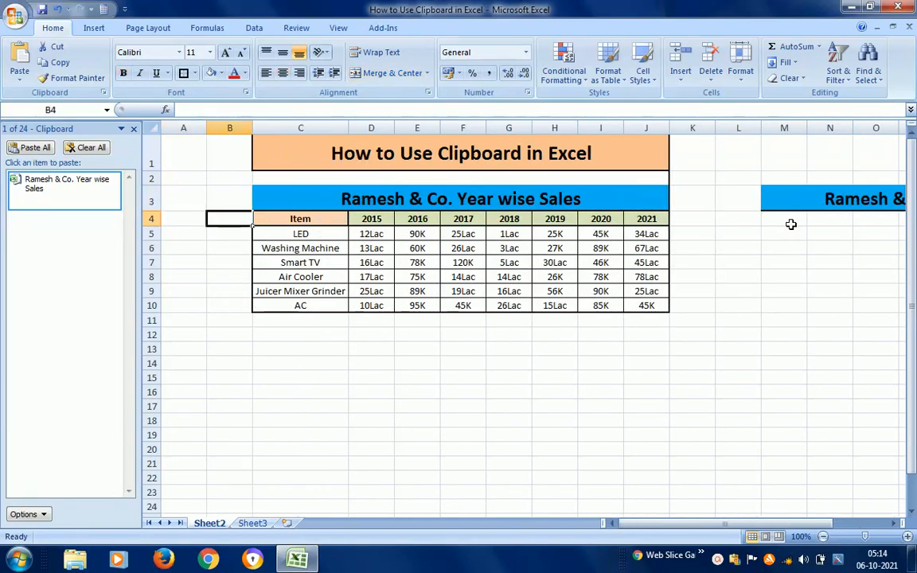
{"action": "key", "text": "Right"}
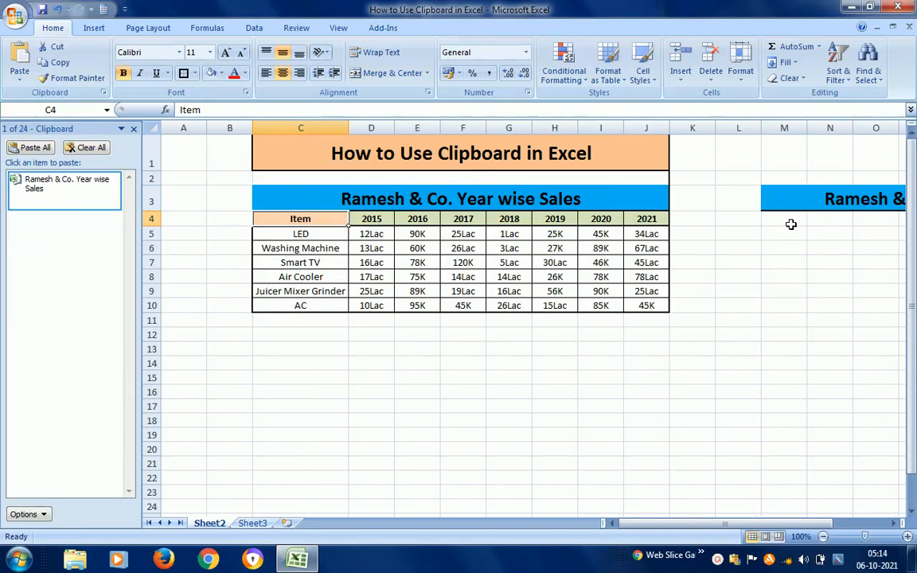
{"action": "key", "text": "shift+Right"}
{"action": "key", "text": "shift+Right"}
{"action": "key", "text": "shift+Right"}
{"action": "key", "text": "shift+Right"}
{"action": "key", "text": "shift+Right"}
{"action": "key", "text": "shift+Right"}
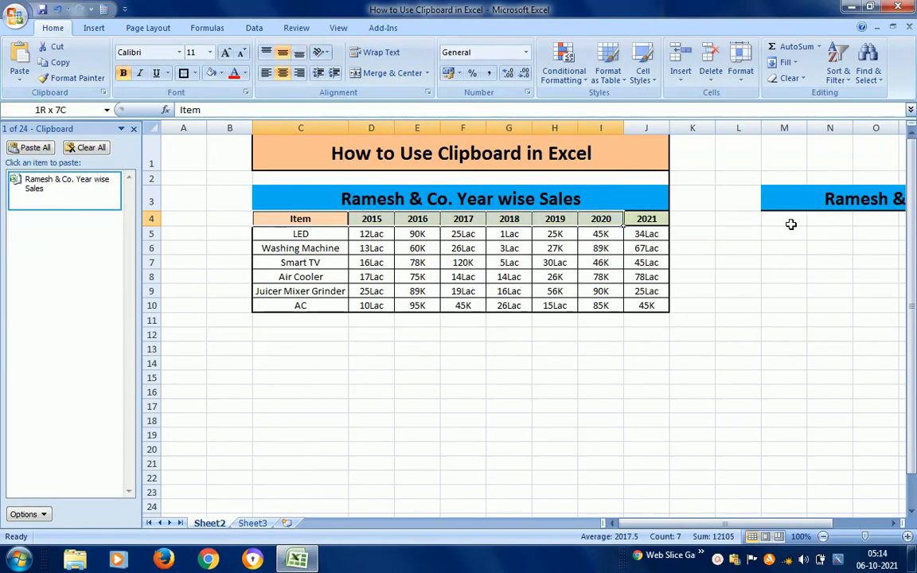
{"action": "key", "text": "shift+Right"}
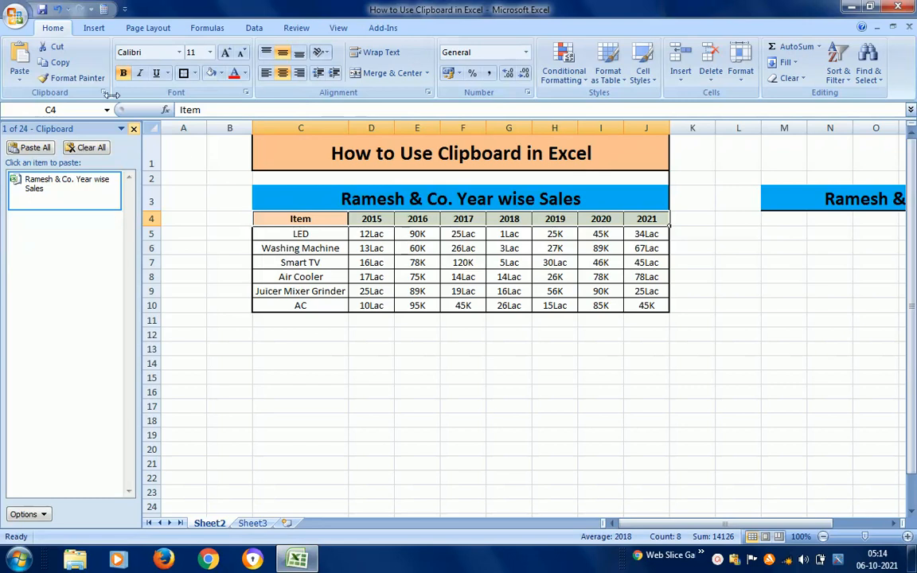
{"action": "left_click", "coordinate": [62, 63]}
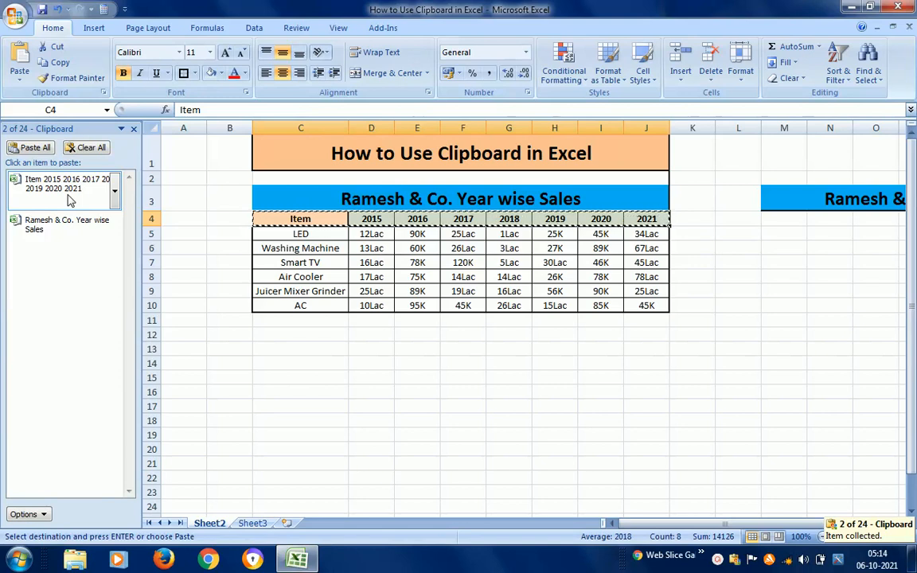
Insert the collected header row from the Office Clipboard at cell M4, under the pasted title
{"action": "left_click", "coordinate": [790, 221]}
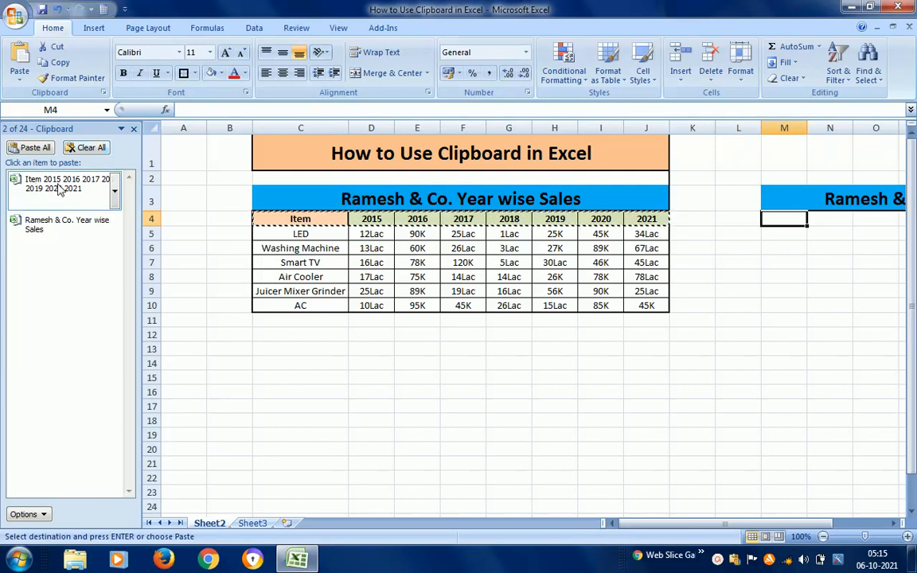
{"action": "left_click", "coordinate": [59, 188]}
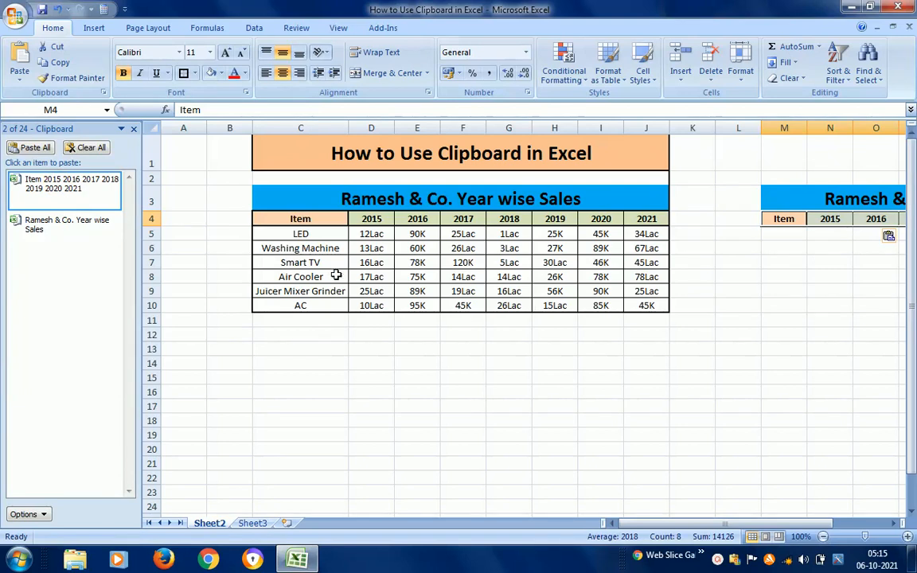
Copy the table's data rows C5:J10, from LED through AC, to the Office Clipboard
{"action": "left_click", "coordinate": [301, 236]}
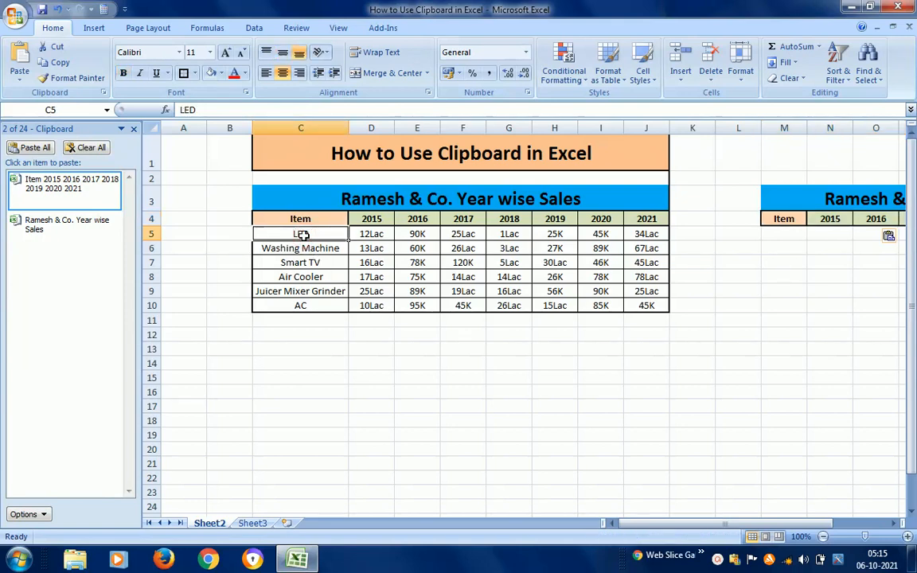
{"action": "key", "text": "shift+Down"}
{"action": "key", "text": "shift+Down"}
{"action": "key", "text": "shift+Down"}
{"action": "key", "text": "shift+Down"}
{"action": "key", "text": "shift+Down"}
{"action": "key", "text": "shift+Right"}
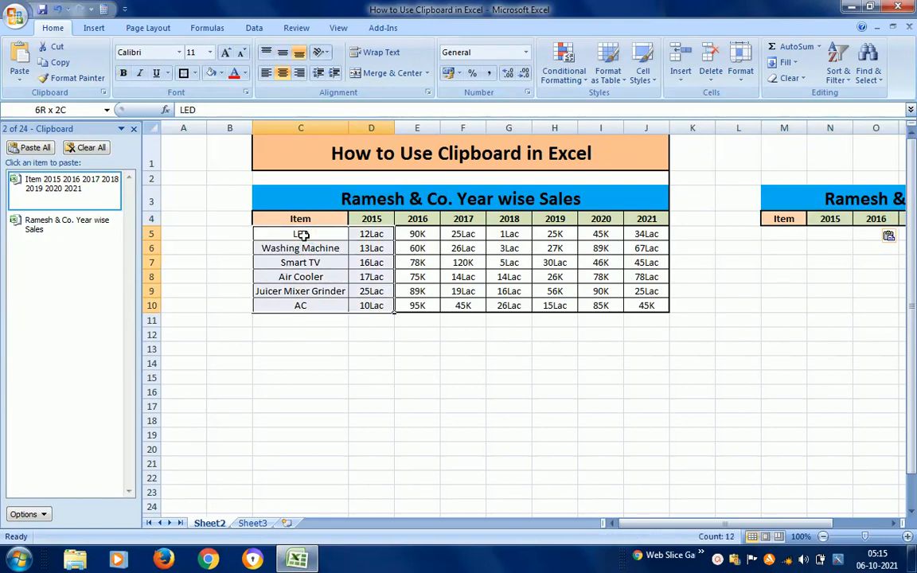
{"action": "key", "text": "shift+Right"}
{"action": "key", "text": "shift+Right"}
{"action": "key", "text": "shift+Right"}
{"action": "key", "text": "shift+Right"}
{"action": "key", "text": "shift+Right"}
{"action": "key", "text": "shift+Right"}
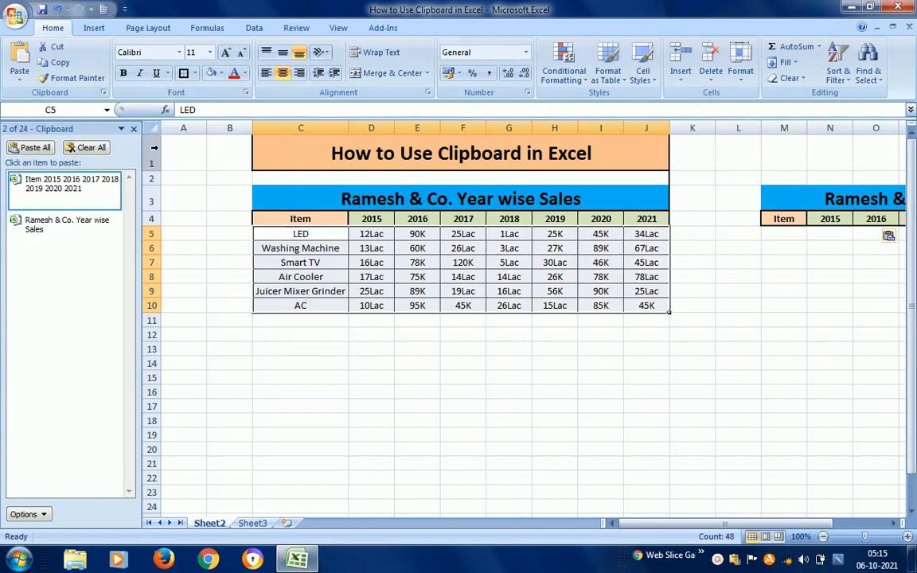
{"action": "left_click", "coordinate": [68, 66]}
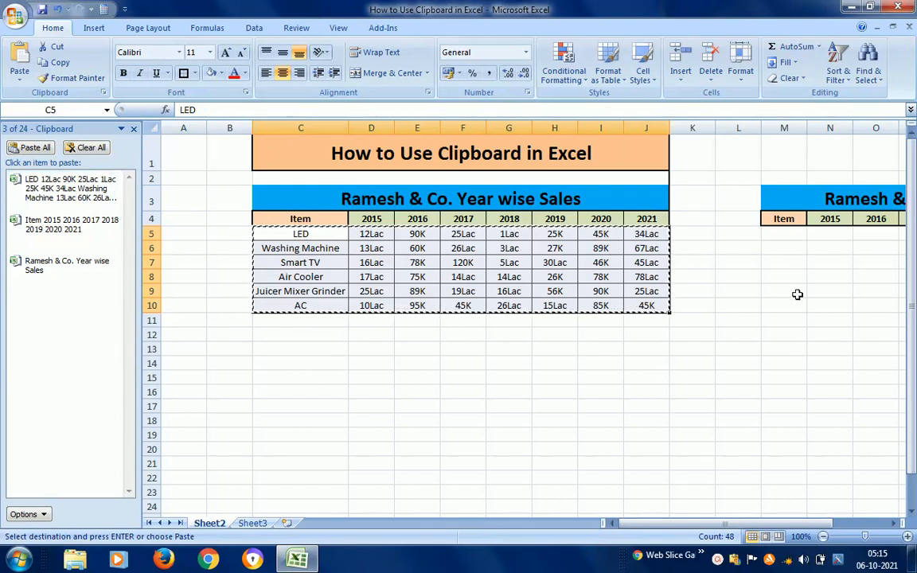
Insert the collected data rows from the Office Clipboard at cell M5 and autofit column M to its contents
{"action": "left_click", "coordinate": [787, 237]}
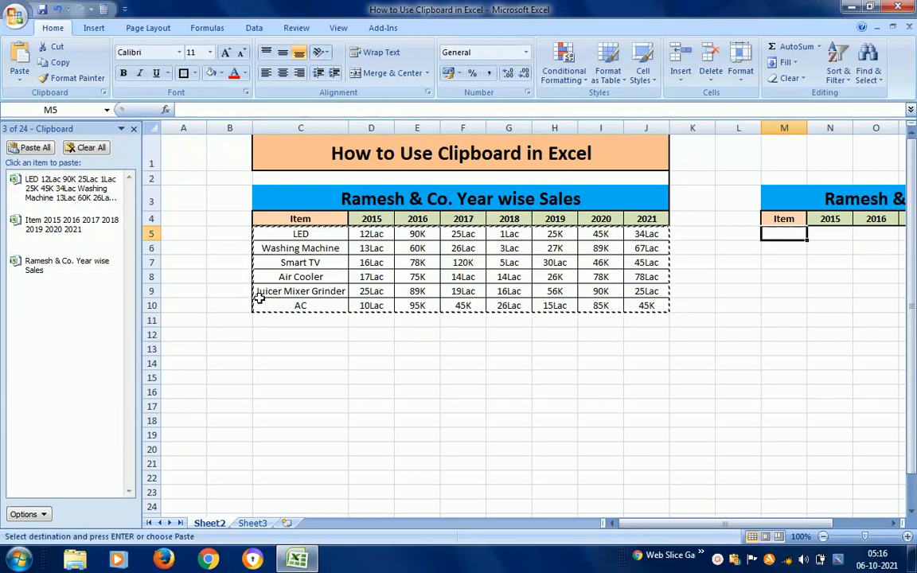
{"action": "left_click", "coordinate": [70, 182]}
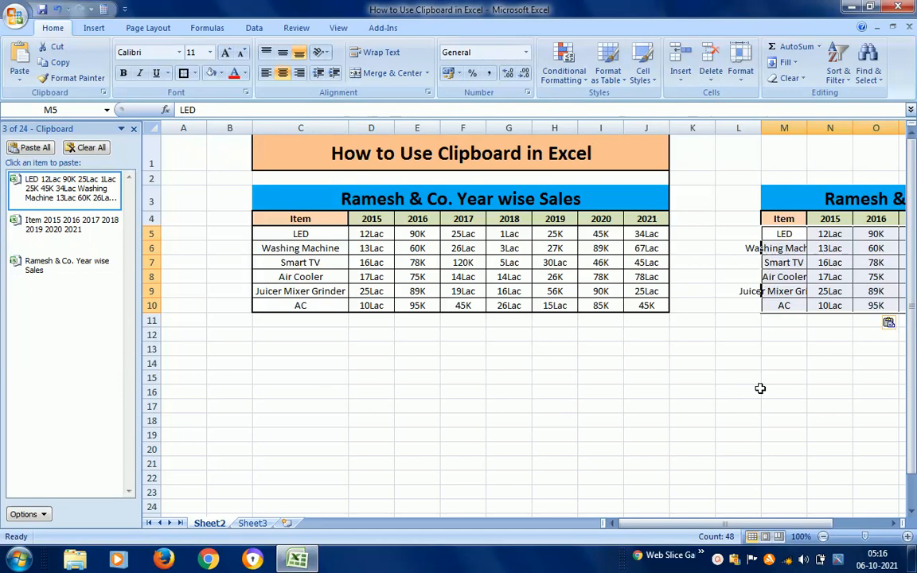
{"action": "double_click", "coordinate": [809, 132]}
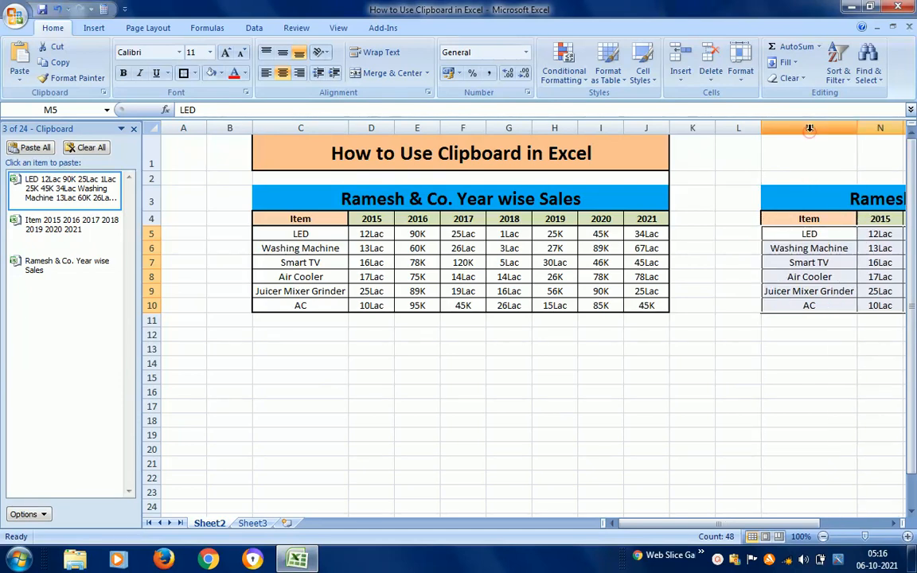
Examine the pasted copy of the sales table in columns M to T against the original
{"action": "left_click", "coordinate": [826, 204]}
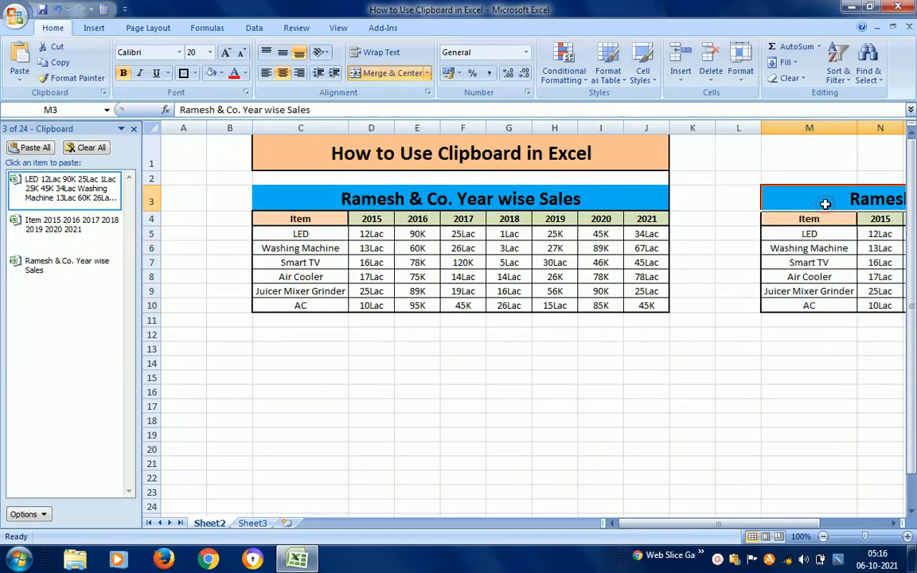
{"action": "key", "text": "Right"}
{"action": "key", "text": "Left"}
{"action": "key", "text": "Left"}
{"action": "key", "text": "Right"}
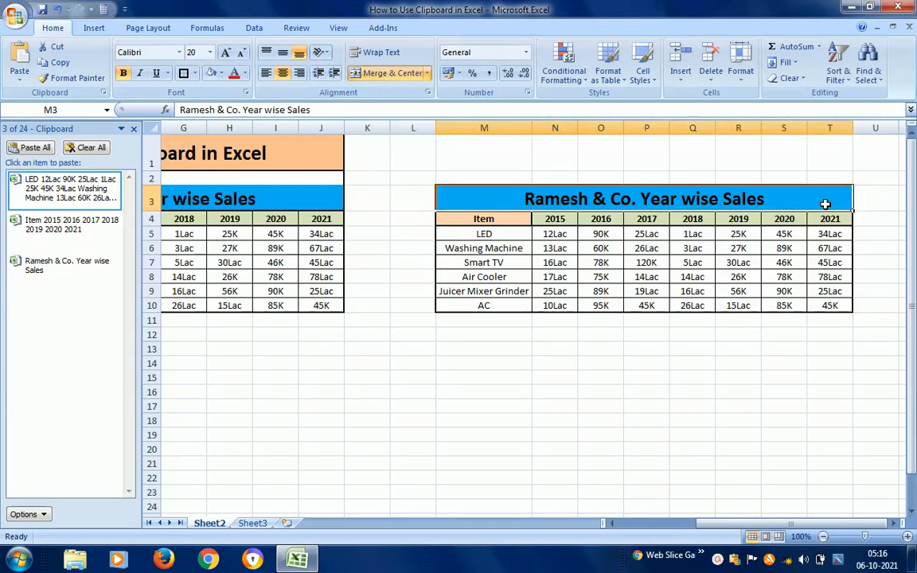
{"action": "key", "text": "Left"}
{"action": "key", "text": "Left"}
{"action": "key", "text": "Left"}
{"action": "key", "text": "Left"}
{"action": "key", "text": "Left"}
{"action": "key", "text": "Right"}
{"action": "key", "text": "Right"}
{"action": "key", "text": "Right"}
{"action": "key", "text": "Right"}
{"action": "key", "text": "Right"}
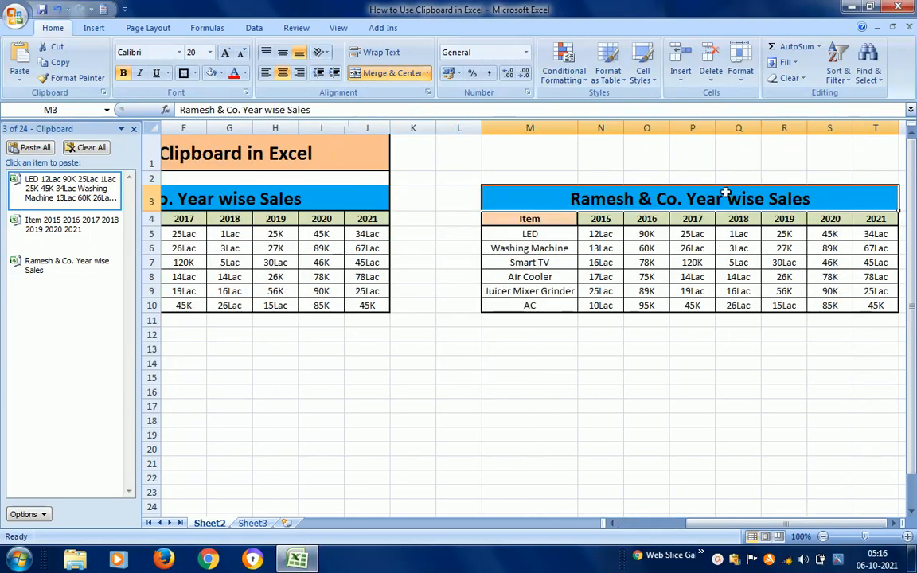
Delete columns M through T containing the pasted copy of the table, keeping the current Windows color scheme when asked
{"action": "left_click", "coordinate": [530, 128]}
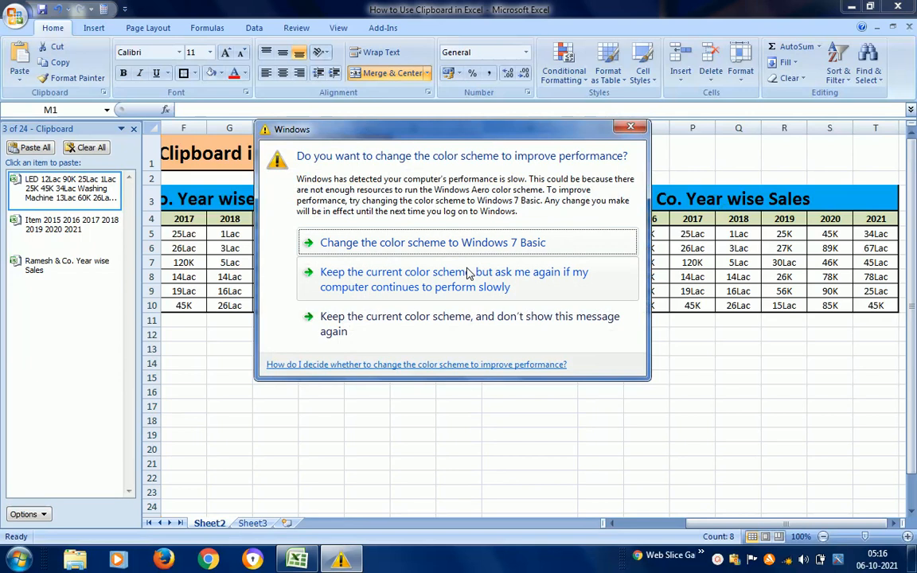
{"action": "left_click", "coordinate": [466, 268]}
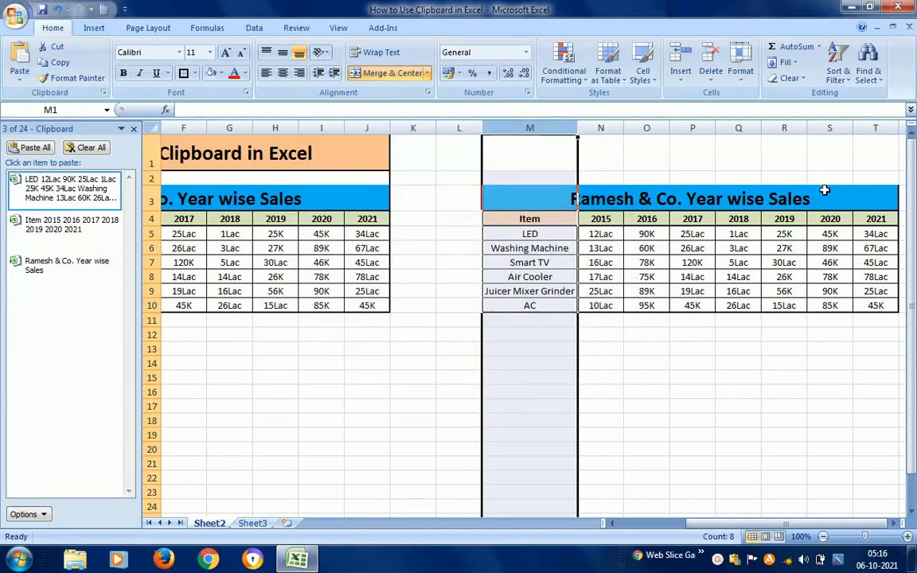
{"action": "left_click", "coordinate": [875, 128], "text": "shift"}
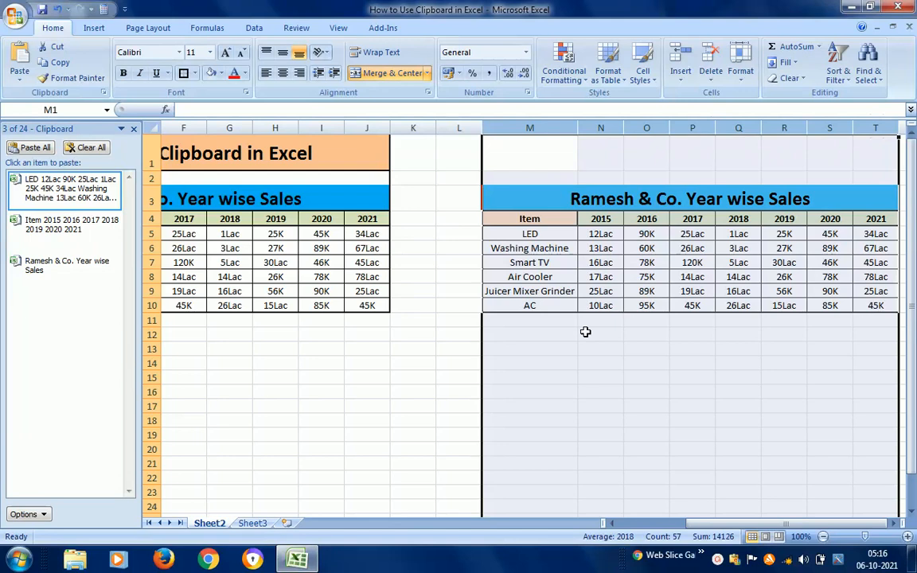
{"action": "key", "text": "ctrl+minus"}
Return to the original sales table and select its merged title cell C3
{"action": "left_click", "coordinate": [529, 208]}
{"action": "key", "text": "Left"}
{"action": "key", "text": "Left"}
{"action": "key", "text": "Left"}
{"action": "key", "text": "Left"}
{"action": "key", "text": "Left"}
{"action": "key", "text": "Left"}
{"action": "key", "text": "Left"}
{"action": "key", "text": "Left"}
{"action": "key", "text": "Left"}
{"action": "key", "text": "Left"}
{"action": "key", "text": "Left"}
{"action": "key", "text": "Left"}
{"action": "key", "text": "Left"}
{"action": "key", "text": "Right"}
{"action": "key", "text": "Right"}
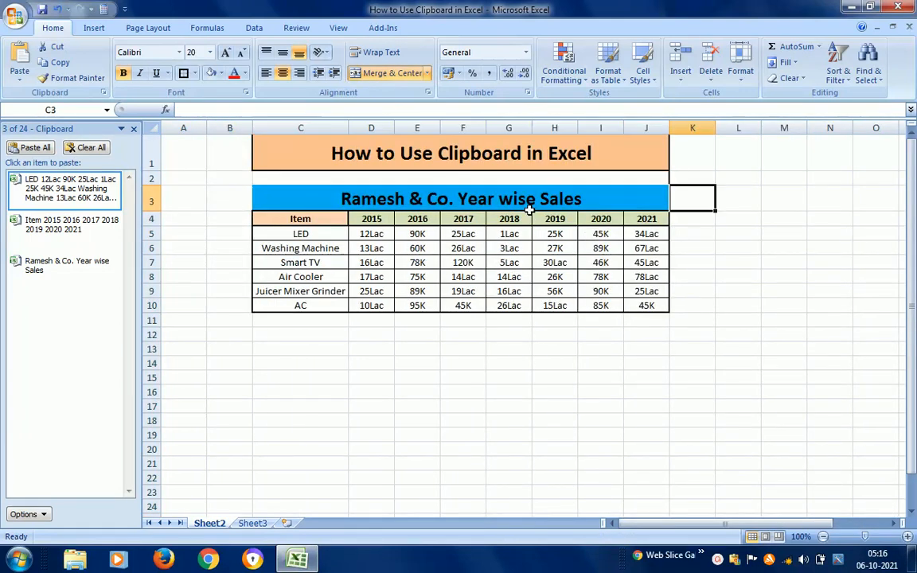
{"action": "key", "text": "Right"}
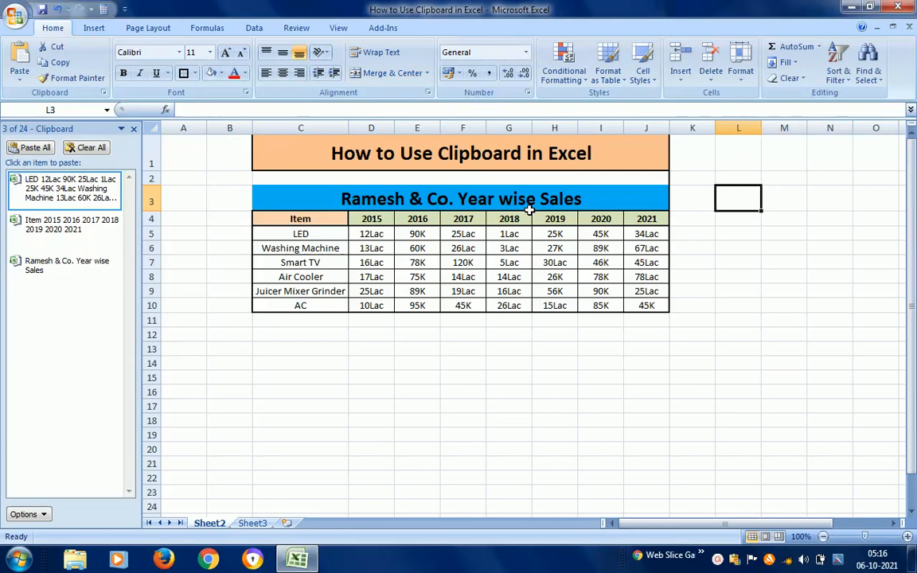
{"action": "key", "text": "Left"}
{"action": "key", "text": "Left"}
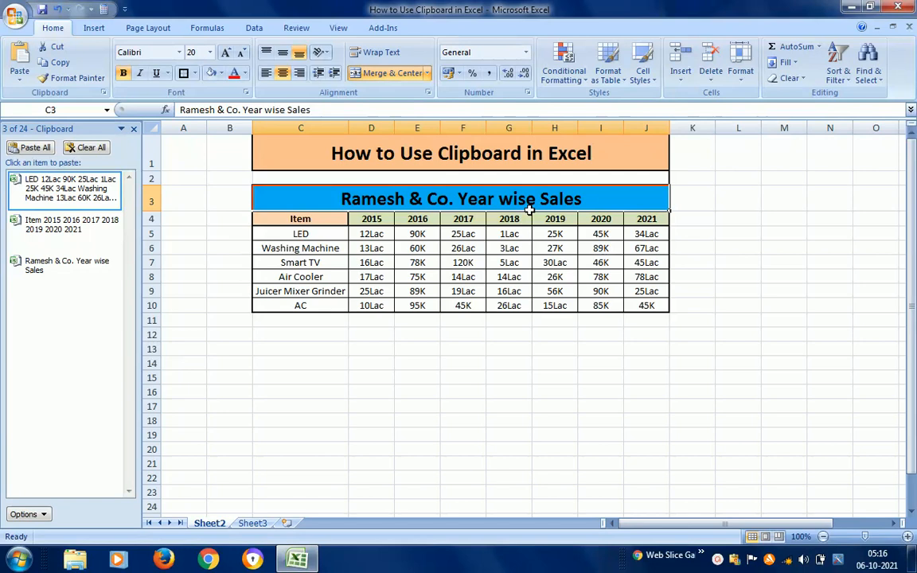
Paste all collected Office Clipboard items at cell L3 of Sheet2 and autofit column L to its contents
{"action": "left_click", "coordinate": [745, 202]}
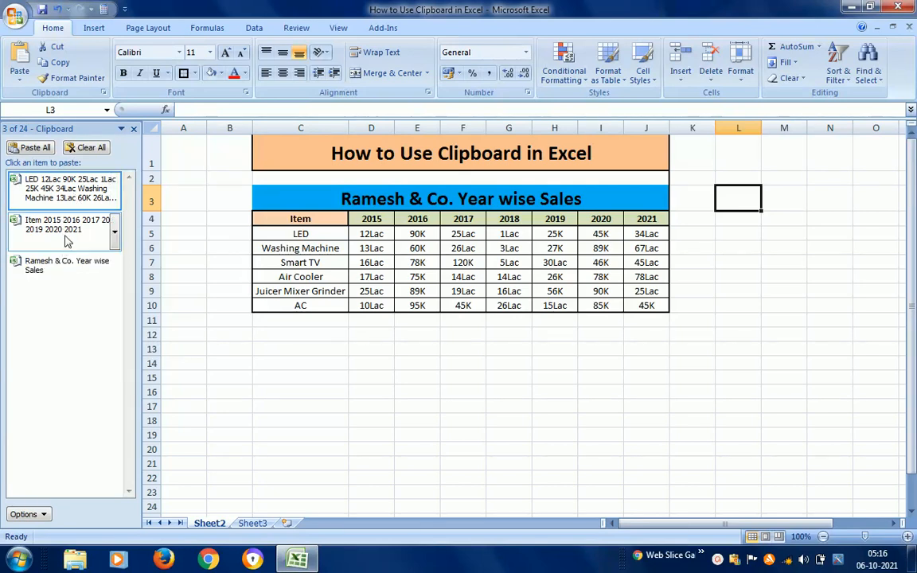
{"action": "left_click", "coordinate": [35, 147]}
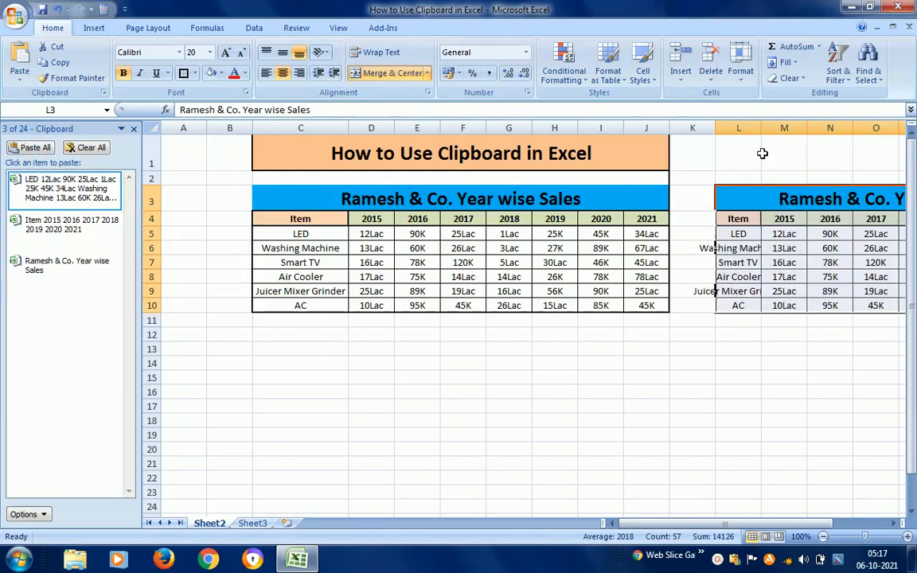
{"action": "double_click", "coordinate": [761, 128]}
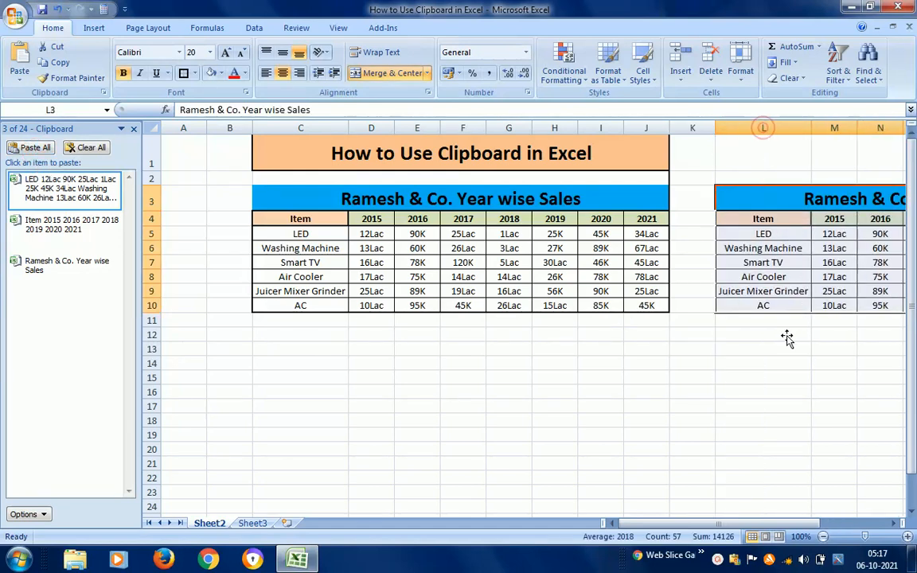
{"action": "left_click", "coordinate": [768, 359]}
Examine the pasted table in columns L to S against the original sales table
{"action": "left_click", "coordinate": [775, 202]}
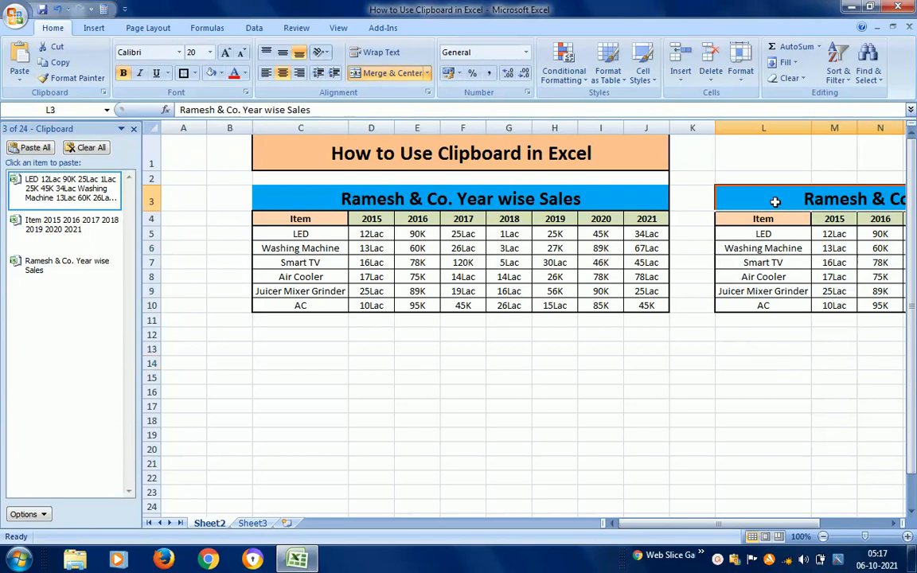
{"action": "key", "text": "Right"}
{"action": "key", "text": "Right"}
{"action": "key", "text": "Left"}
{"action": "key", "text": "Left"}
{"action": "key", "text": "Left"}
{"action": "key", "text": "Left"}
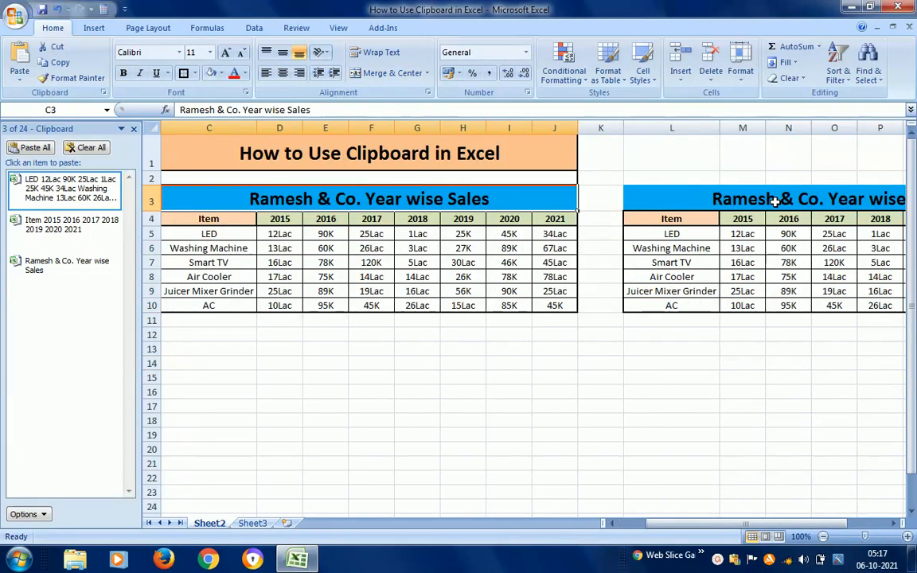
{"action": "key", "text": "Left"}
{"action": "key", "text": "Left"}
{"action": "key", "text": "Right"}
{"action": "left_click", "coordinate": [775, 202]}
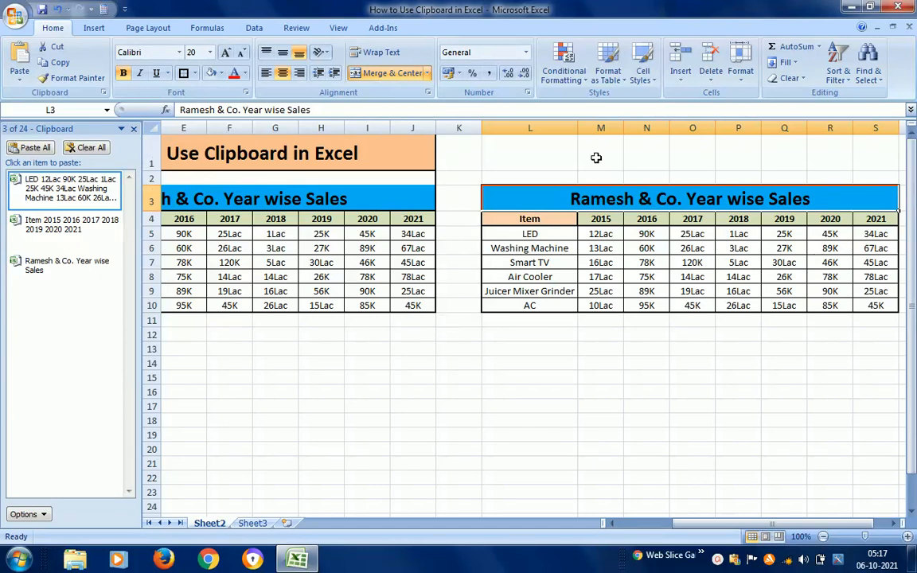
Delete columns L through S containing the pasted table, keeping the current Windows color scheme when asked, and return to the start of row 3
{"action": "left_click", "coordinate": [541, 127]}
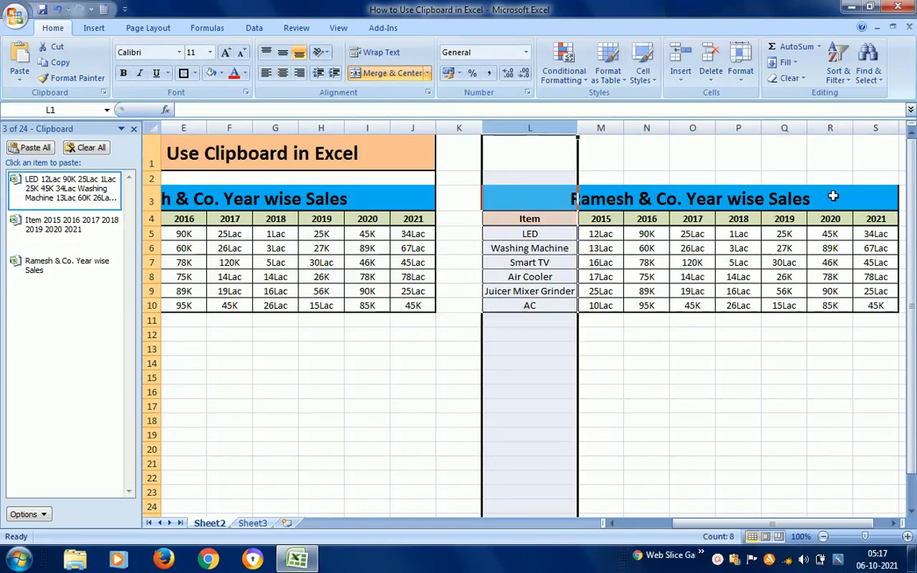
{"action": "left_click", "coordinate": [876, 129], "text": "shift"}
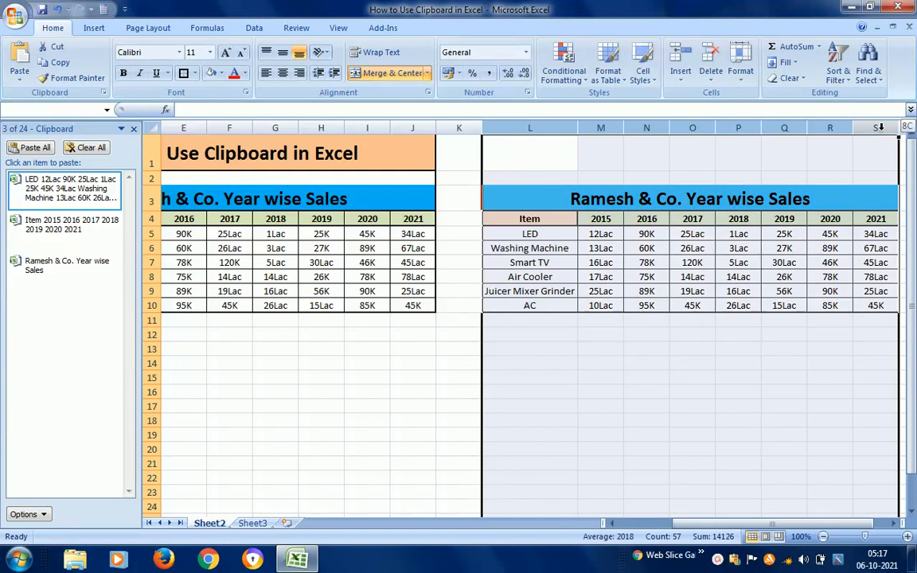
{"action": "right_click", "coordinate": [678, 399]}
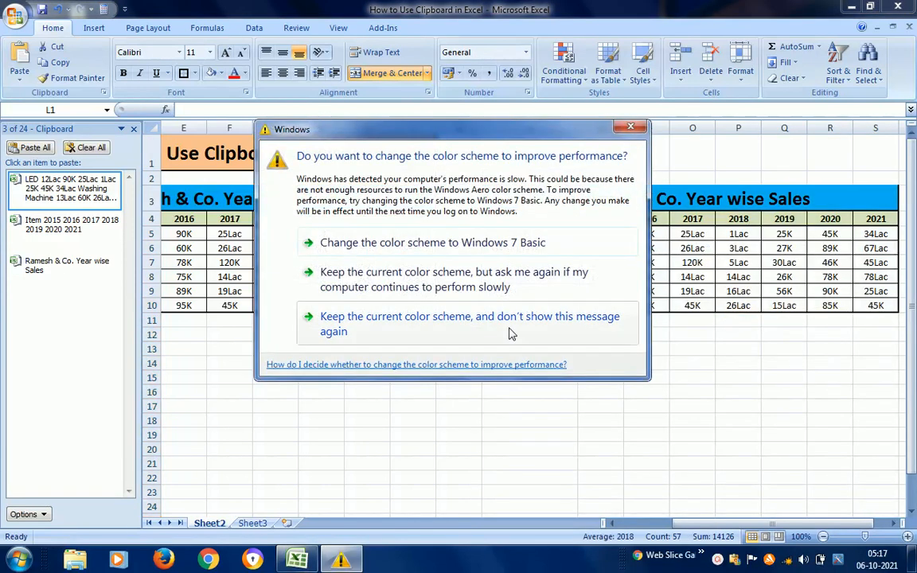
{"action": "left_click", "coordinate": [425, 287]}
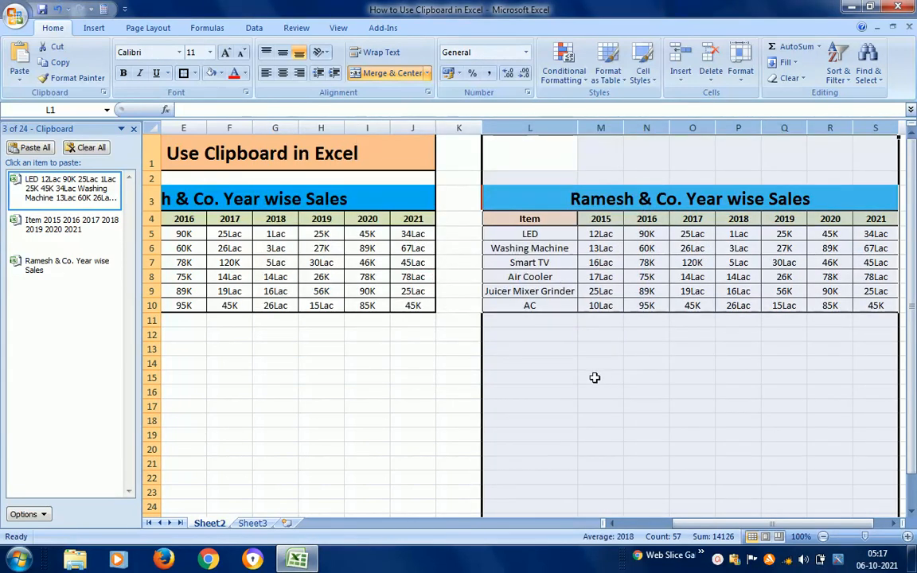
{"action": "key", "text": "ctrl+minus"}
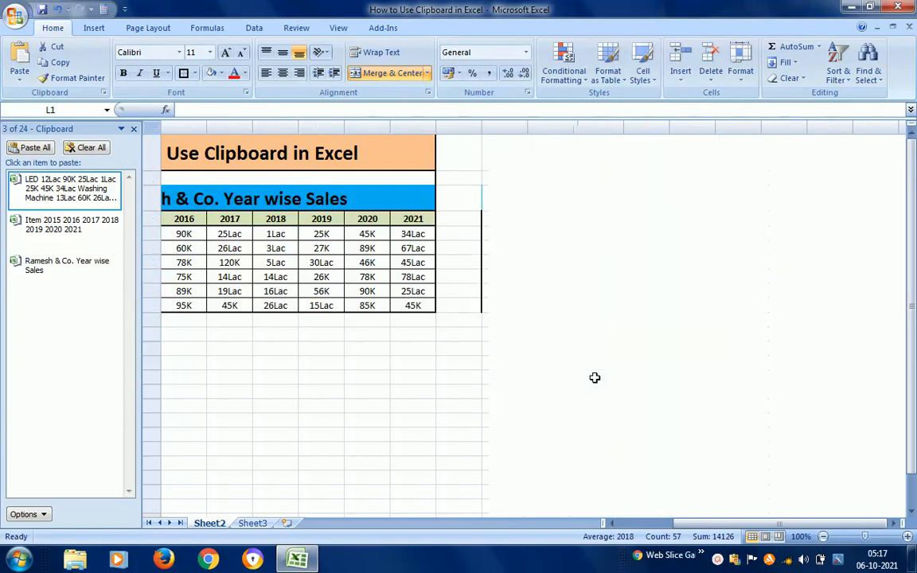
{"action": "left_click", "coordinate": [503, 199]}
{"action": "left_click", "coordinate": [318, 199]}
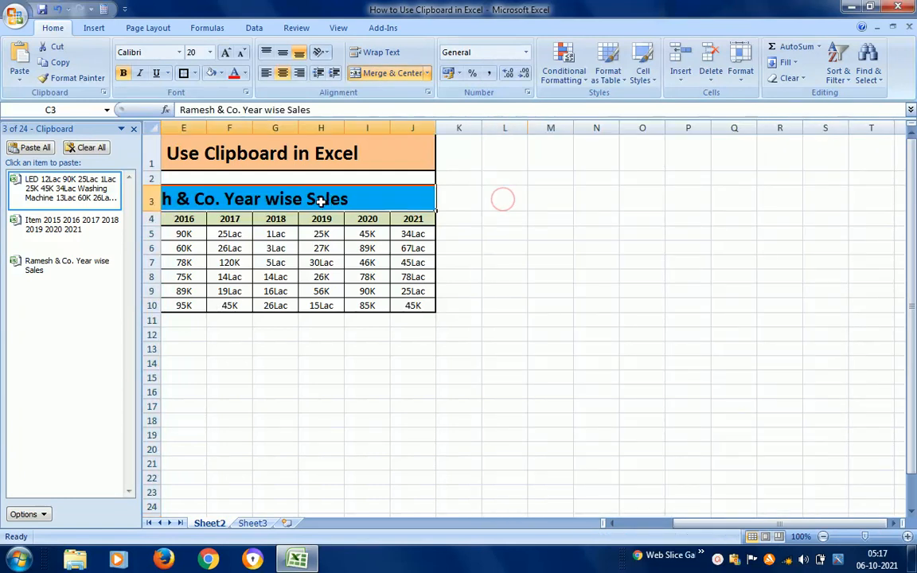
{"action": "key", "text": "Home"}
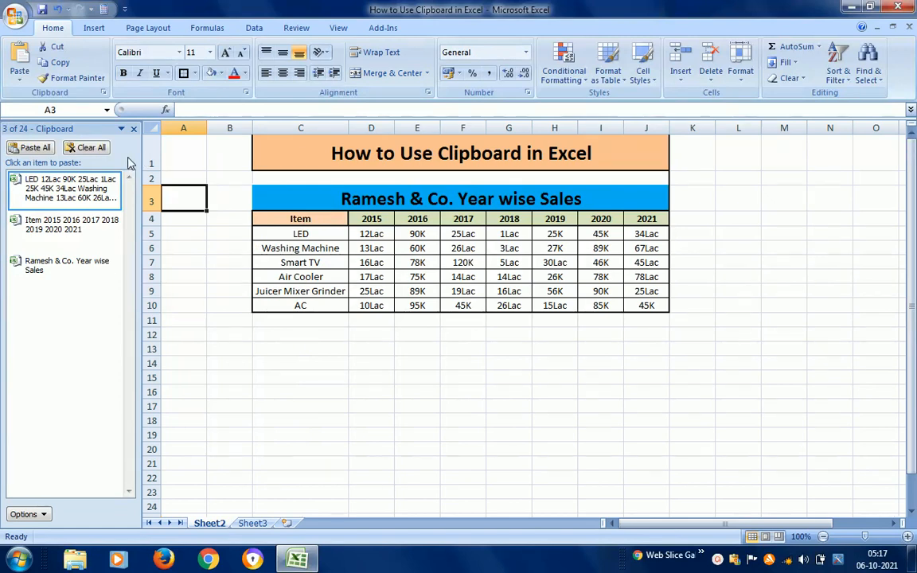
Check the collected Office Clipboard items from Sheet3, close the Clipboard, and return to Sheet2
{"action": "left_click", "coordinate": [133, 128]}
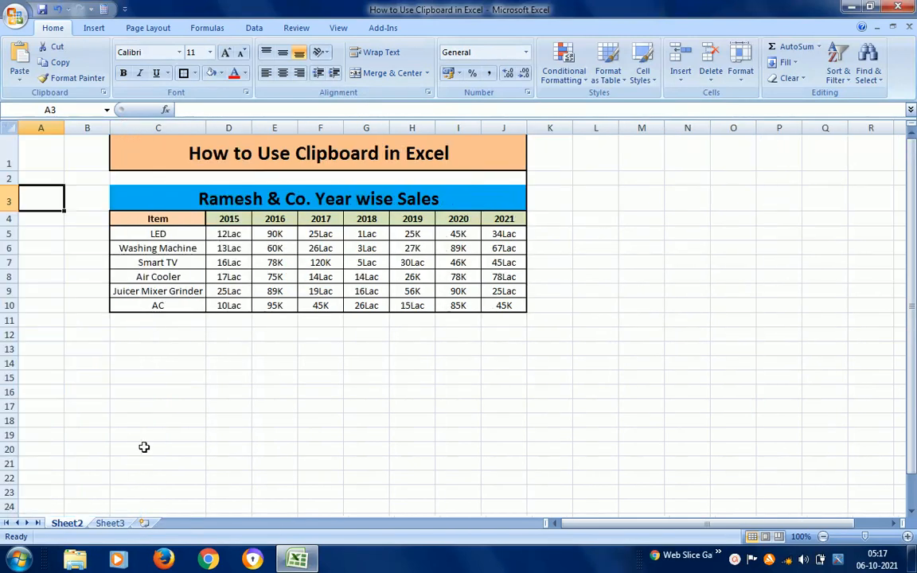
{"action": "left_click", "coordinate": [111, 524]}
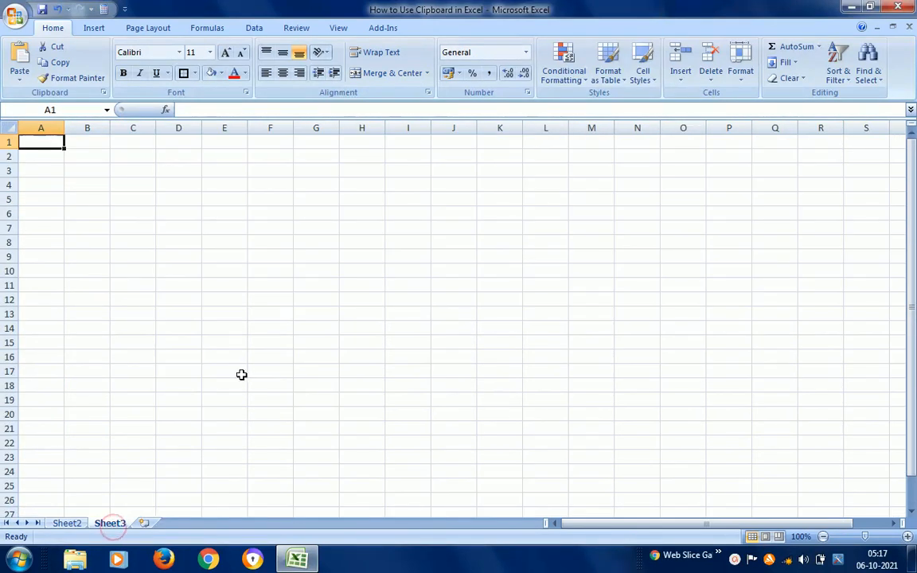
{"action": "left_click", "coordinate": [104, 94]}
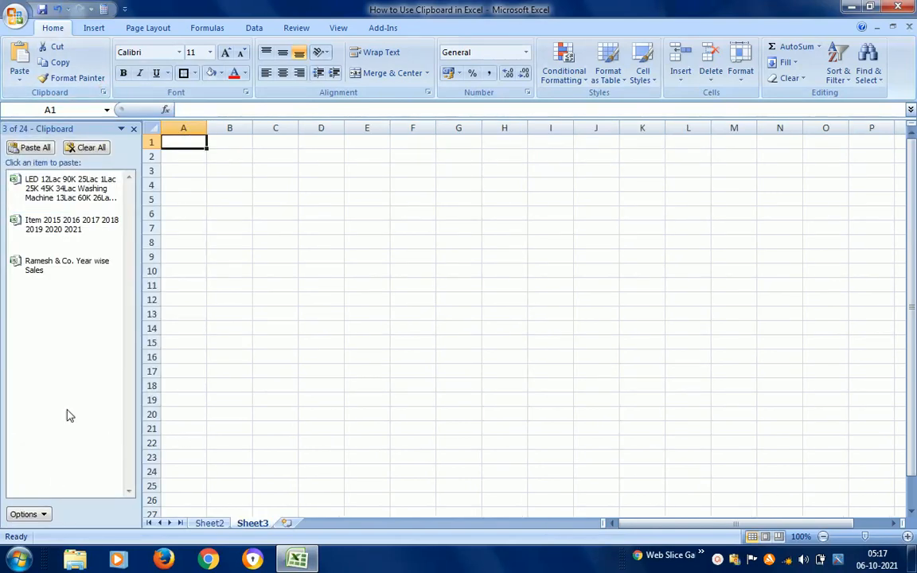
{"action": "left_click", "coordinate": [133, 130]}
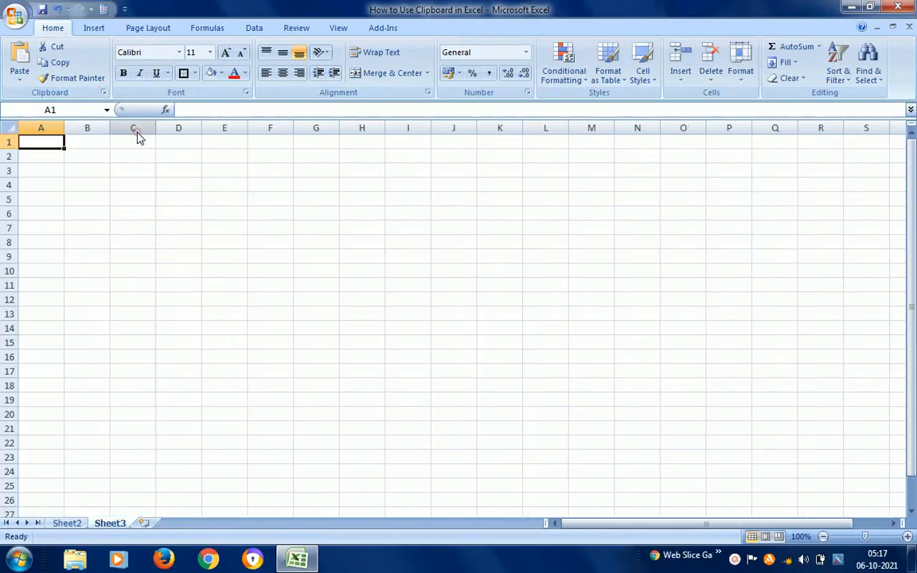
{"action": "left_click", "coordinate": [79, 522]}
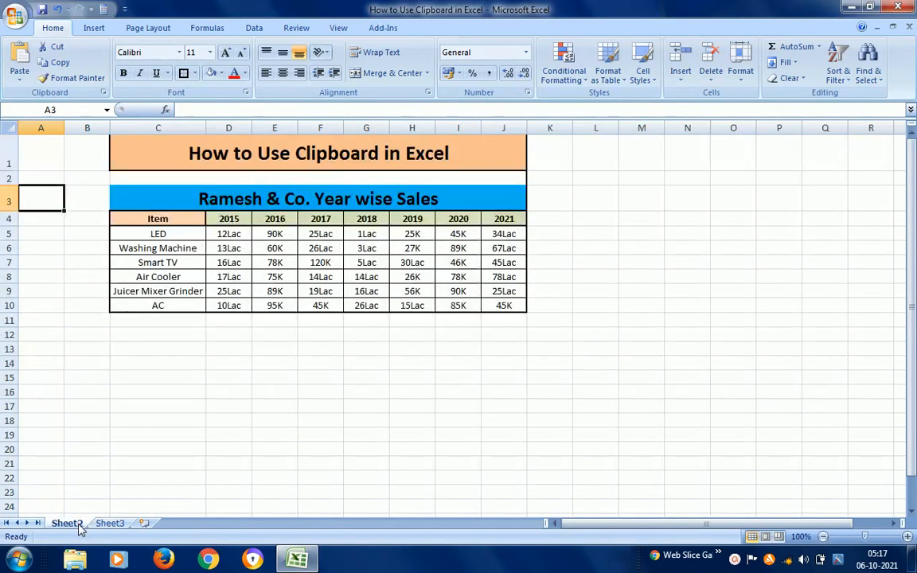
Review the original sales table on Sheet2 and the blank destination Sheet3
{"action": "left_click", "coordinate": [260, 205]}
{"action": "key", "text": "Left"}
{"action": "key", "text": "Left"}
{"action": "key", "text": "Right"}
{"action": "key", "text": "Right"}
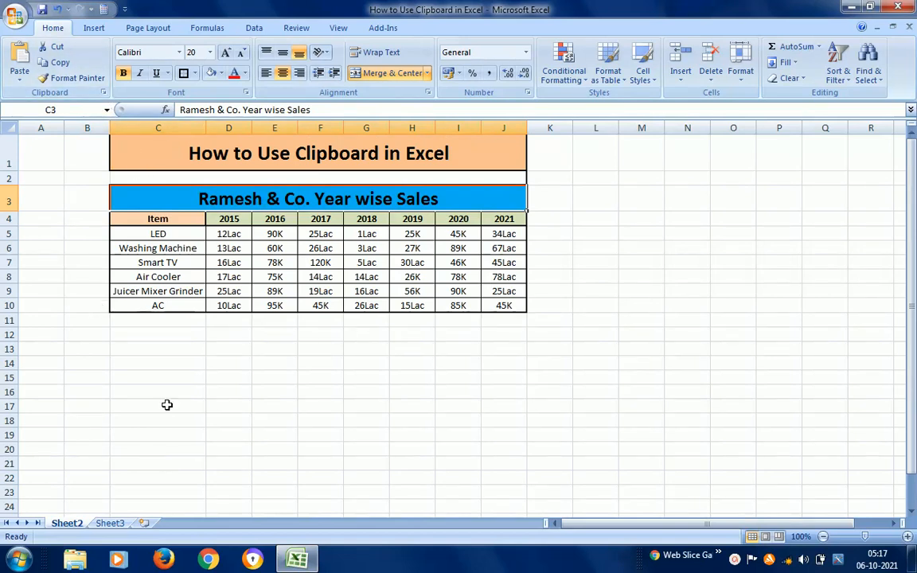
{"action": "left_click", "coordinate": [109, 524]}
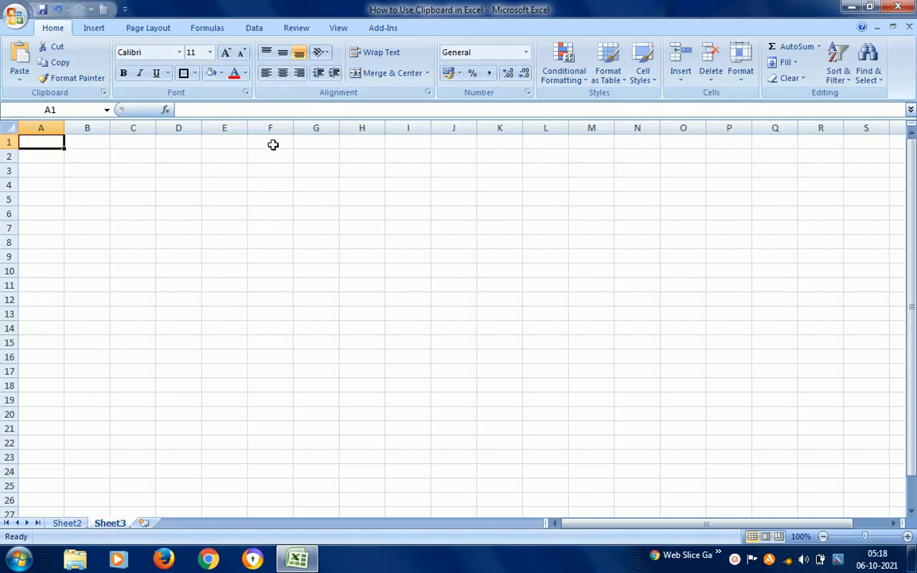
{"action": "left_click", "coordinate": [273, 144]}
{"action": "left_click", "coordinate": [69, 523]}
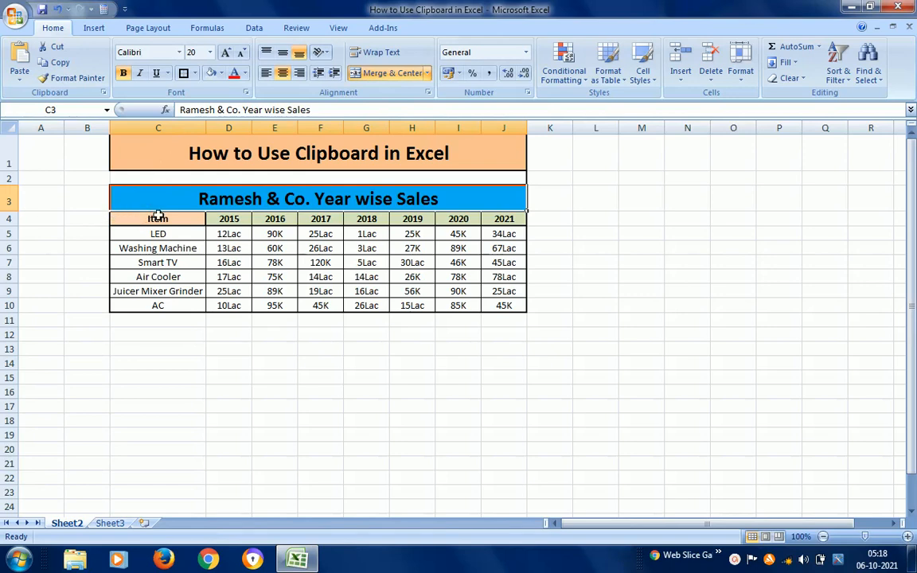
Paste all collected Office Clipboard items at cell C3 of Sheet3 and autofit columns C and J
{"action": "left_click", "coordinate": [109, 523]}
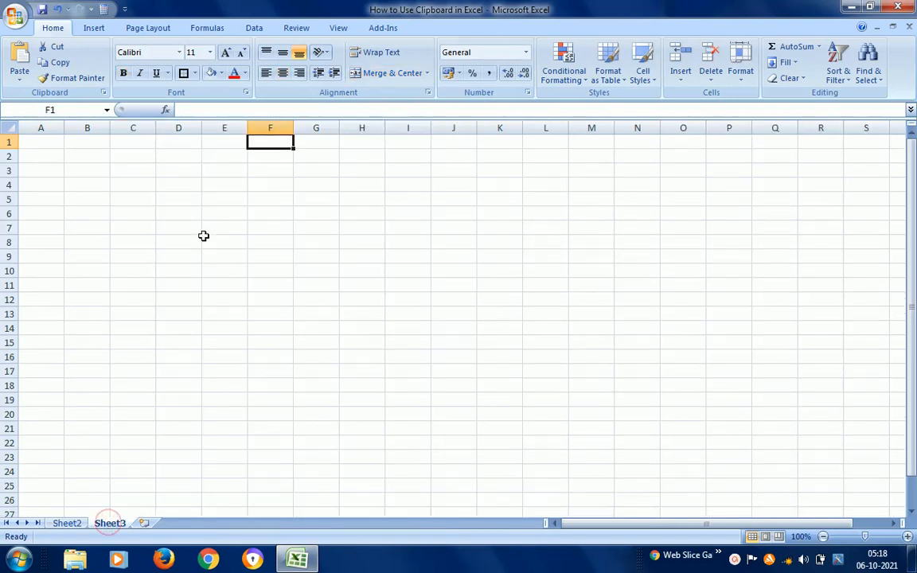
{"action": "left_click", "coordinate": [128, 171]}
{"action": "left_click", "coordinate": [128, 172]}
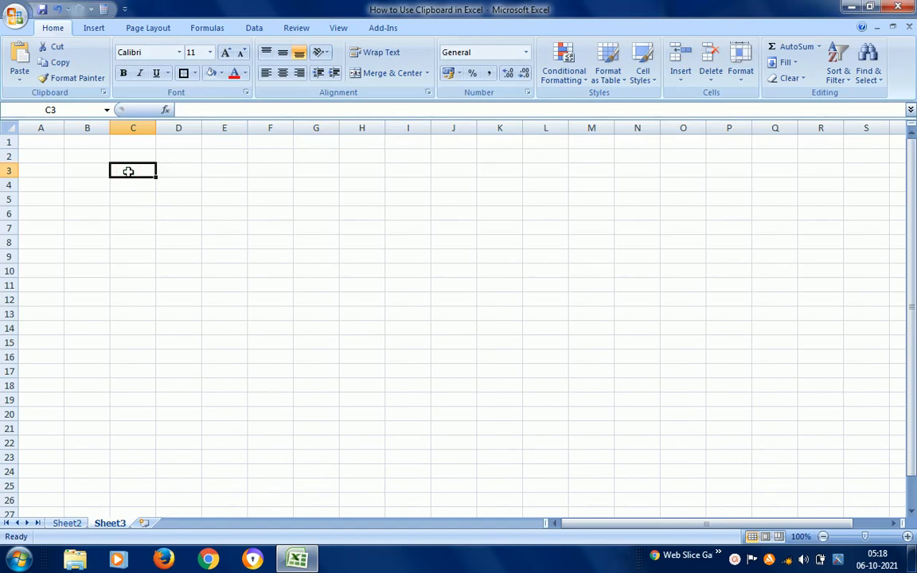
{"action": "left_click", "coordinate": [103, 92]}
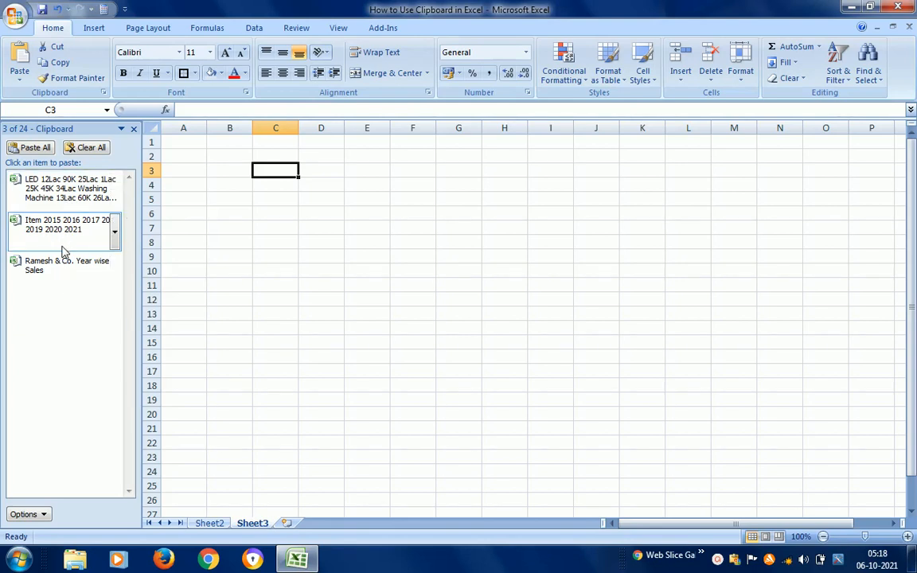
{"action": "left_click", "coordinate": [44, 149]}
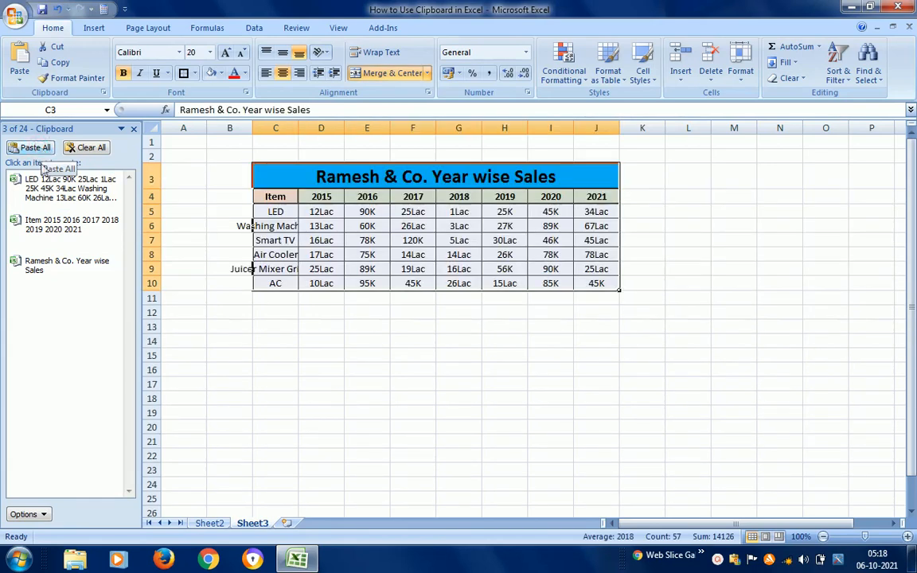
{"action": "double_click", "coordinate": [295, 128]}
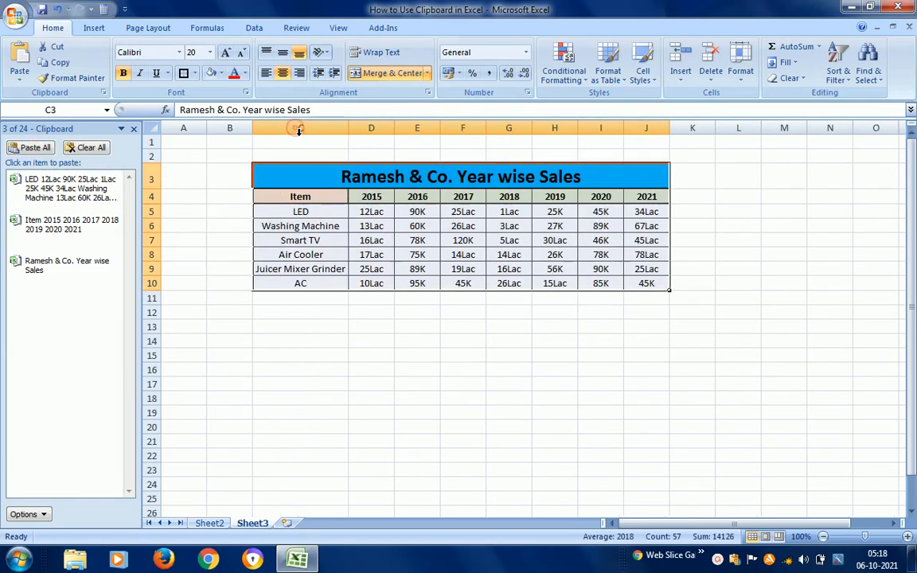
{"action": "double_click", "coordinate": [669, 127]}
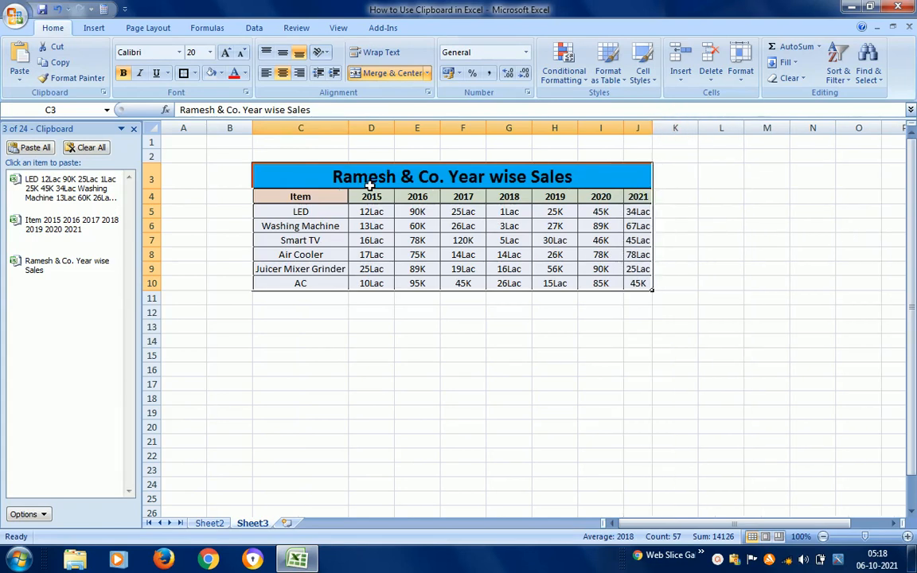
Compare the pasted table on Sheet3 with the original on Sheet2, keeping the current Windows color scheme when asked
{"action": "left_click", "coordinate": [303, 196]}
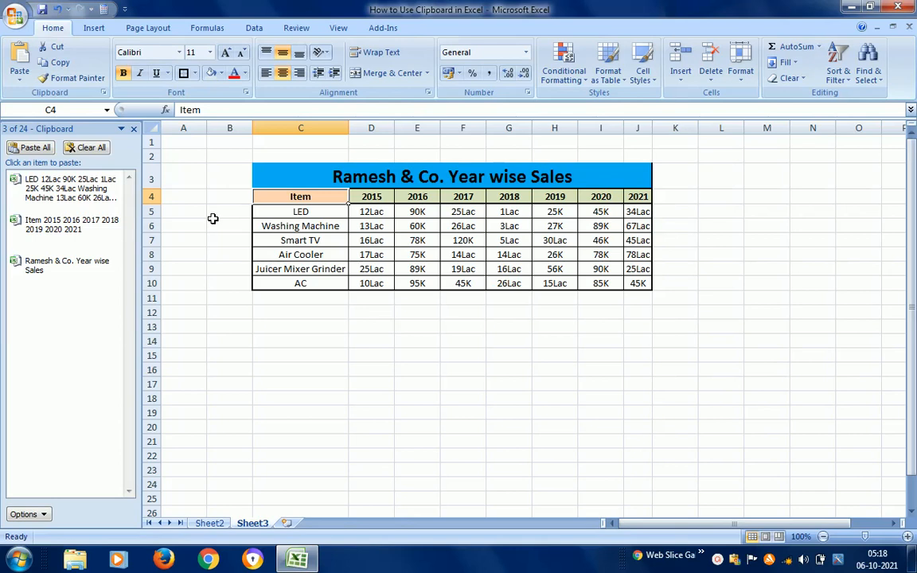
{"action": "left_click", "coordinate": [208, 523]}
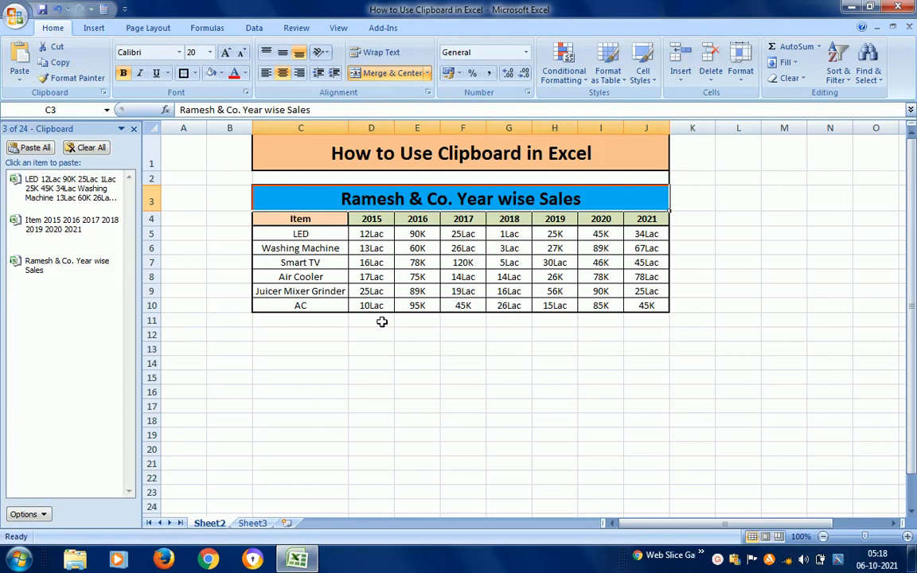
{"action": "left_click", "coordinate": [253, 524]}
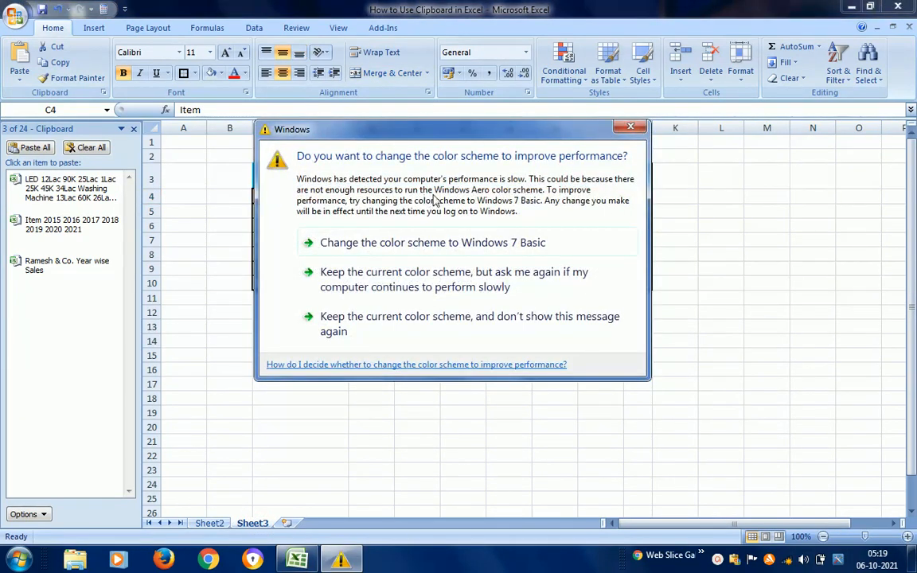
{"action": "left_click", "coordinate": [390, 280]}
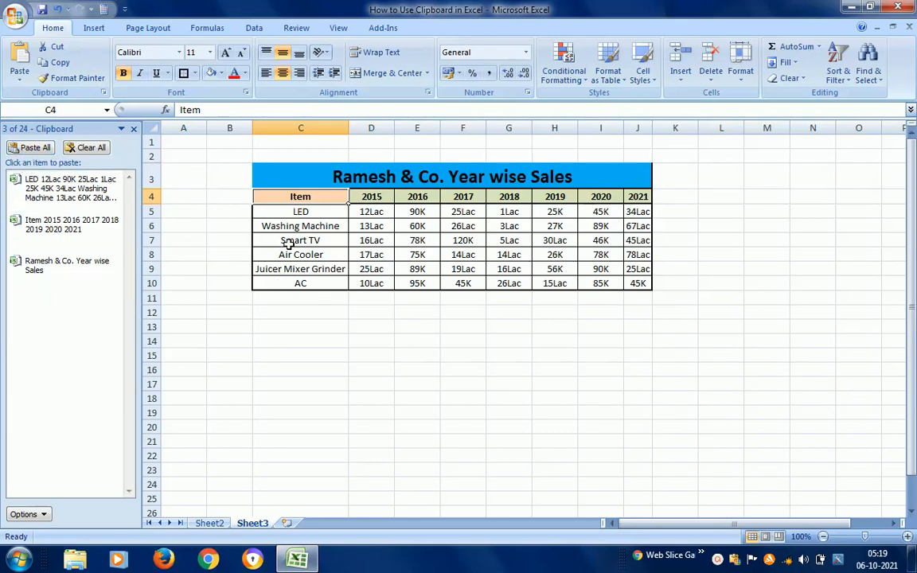
Clear all items from the Office Clipboard and close it
{"action": "left_click", "coordinate": [87, 148]}
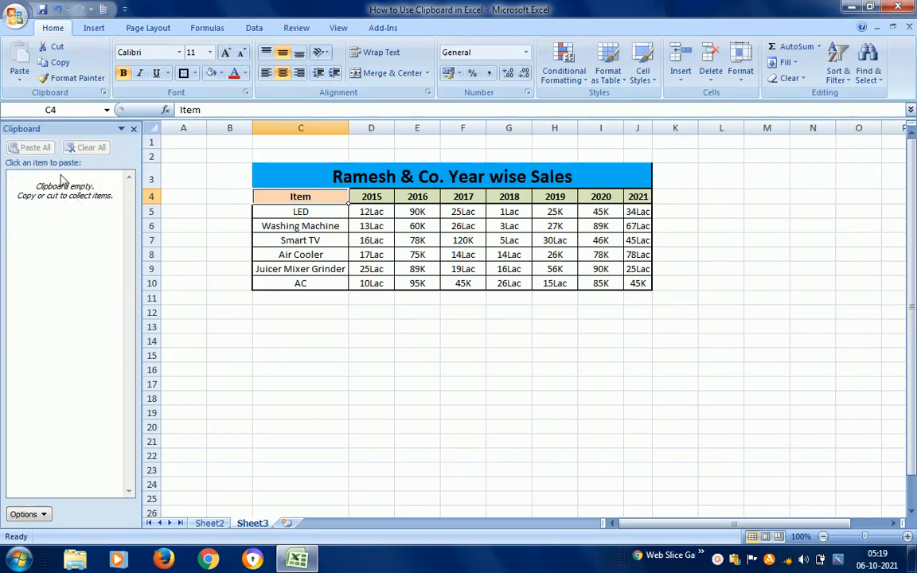
{"action": "left_click", "coordinate": [133, 128]}
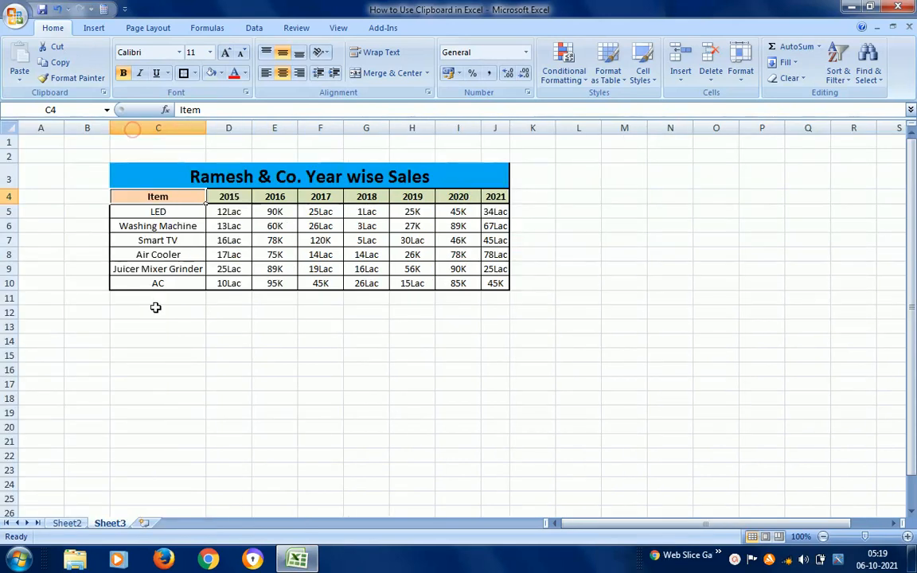
Delete columns C through J from Sheet3 to remove the pasted sales table
{"action": "left_click", "coordinate": [158, 175]}
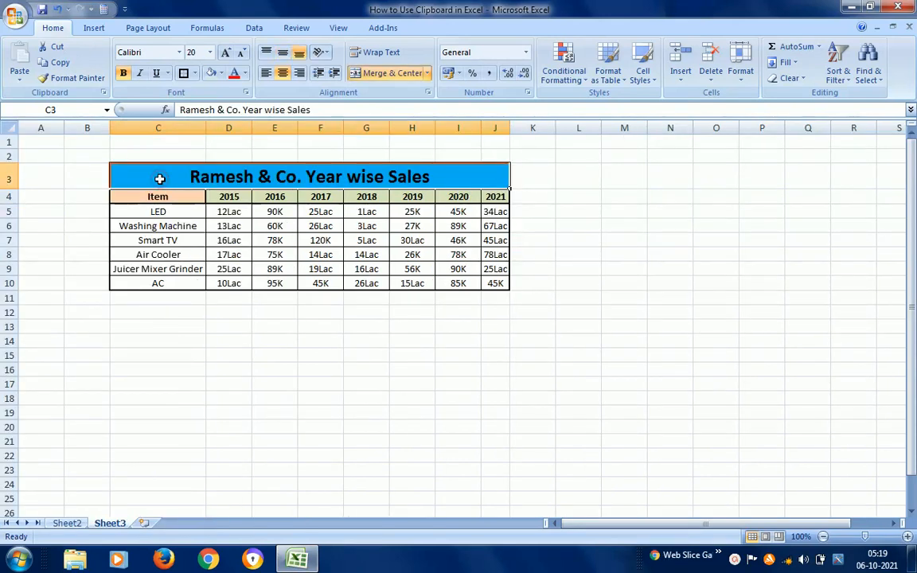
{"action": "left_click", "coordinate": [137, 127]}
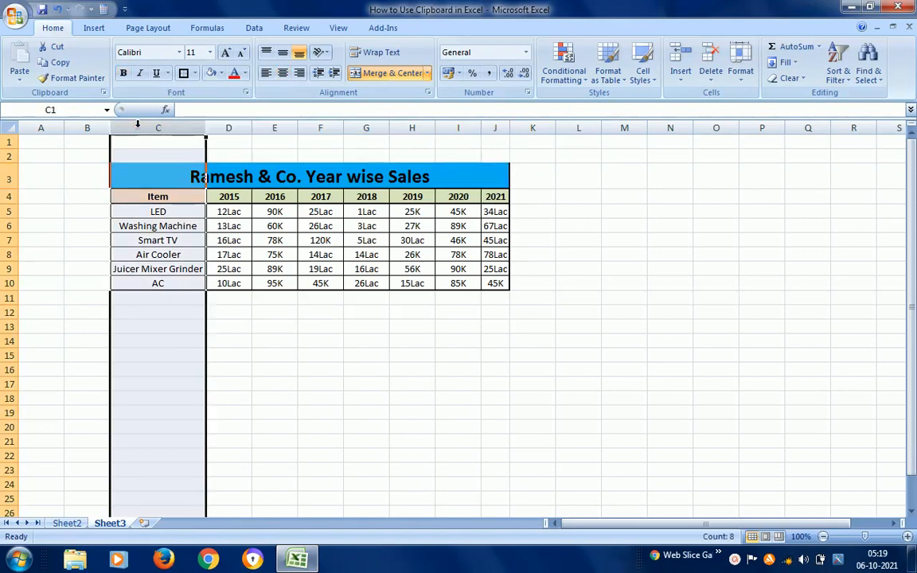
{"action": "left_click", "coordinate": [495, 127], "text": "shift"}
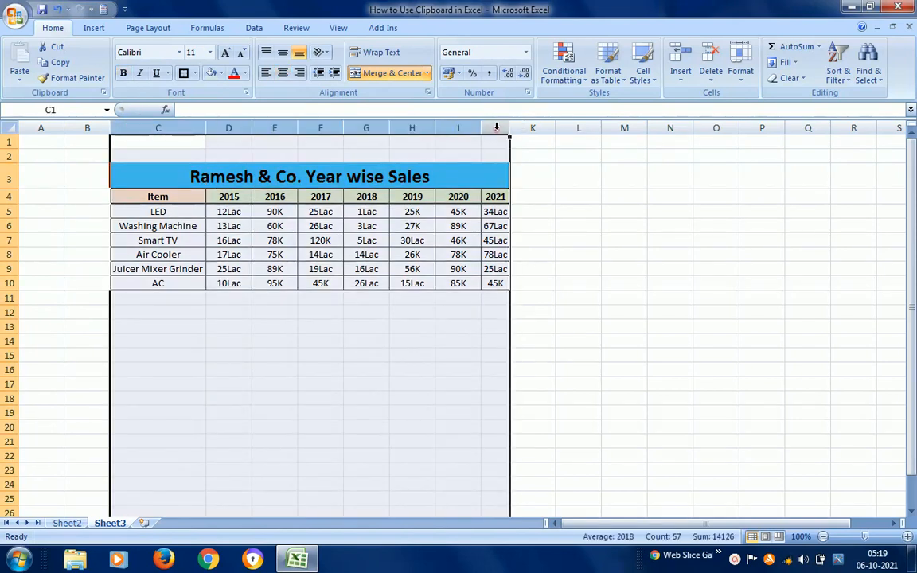
{"action": "key", "text": "ctrl+minus"}
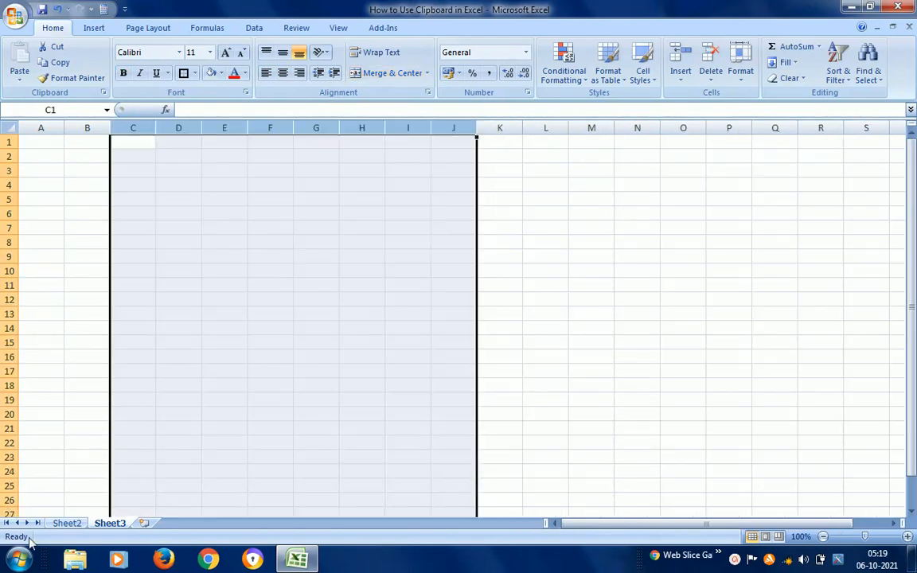
Copy the title and the entire sales table, C1:J10, on Sheet2
{"action": "left_click", "coordinate": [65, 523]}
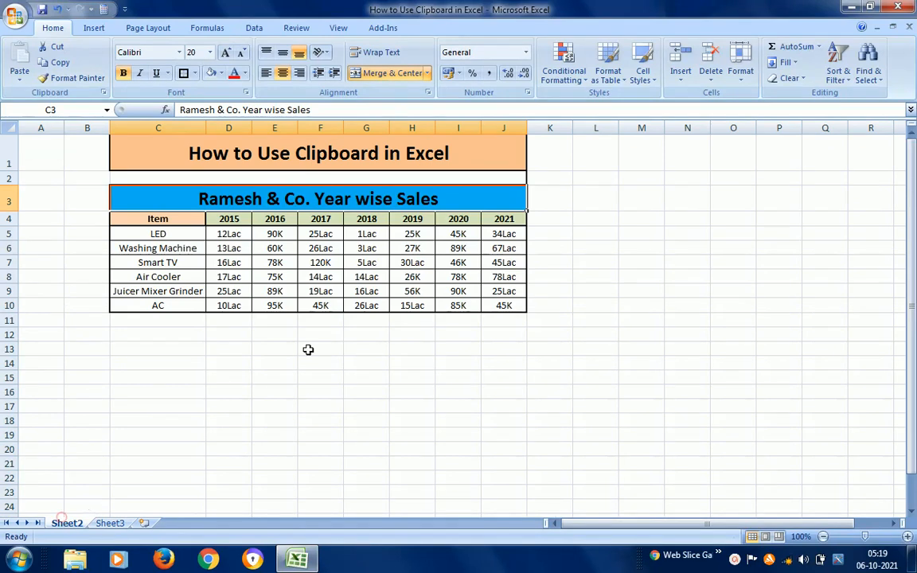
{"action": "left_click", "coordinate": [178, 160]}
{"action": "key", "text": "shift+Down"}
{"action": "key", "text": "shift+Down"}
{"action": "key", "text": "shift+Down"}
{"action": "key", "text": "shift+Down"}
{"action": "key", "text": "shift+Down"}
{"action": "key", "text": "shift+Down"}
{"action": "key", "text": "shift+Down"}
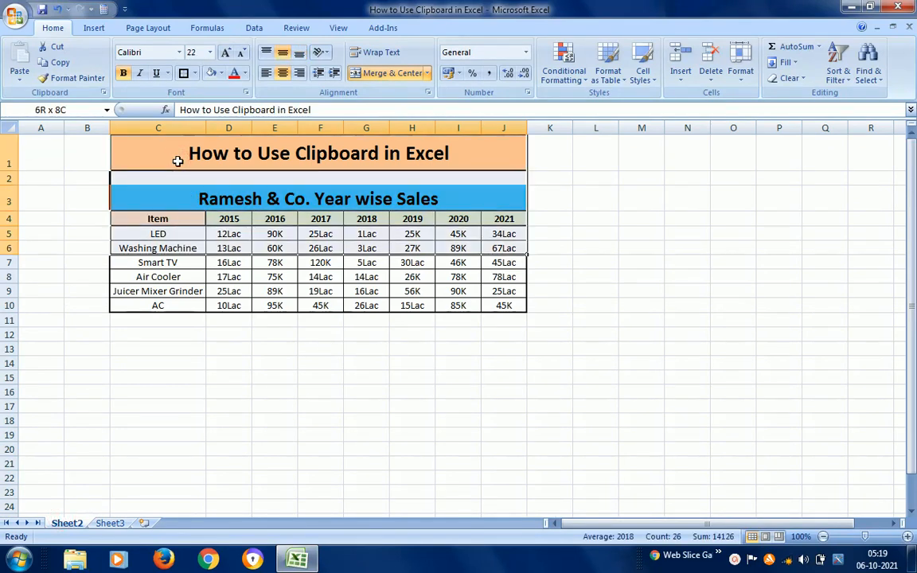
{"action": "key", "text": "shift+Down"}
{"action": "key", "text": "shift+Down"}
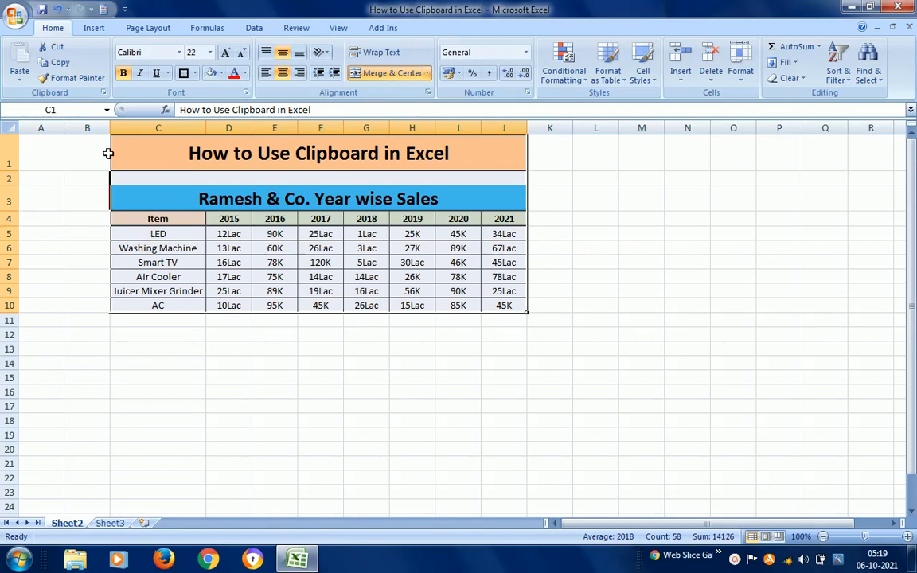
{"action": "left_click", "coordinate": [64, 65]}
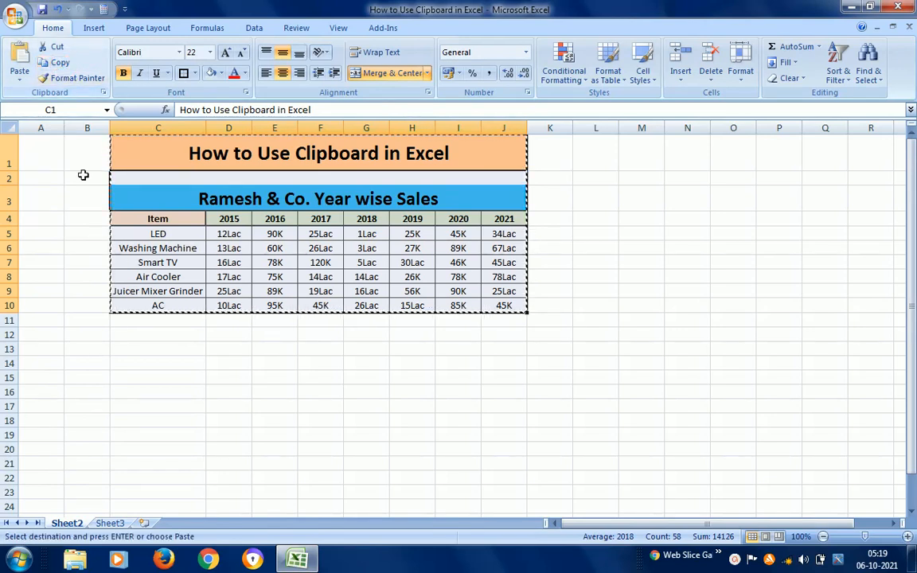
Paste the copied table from the Office Clipboard at cell C13 of Sheet2, and close the clipboard
{"action": "left_click", "coordinate": [104, 93]}
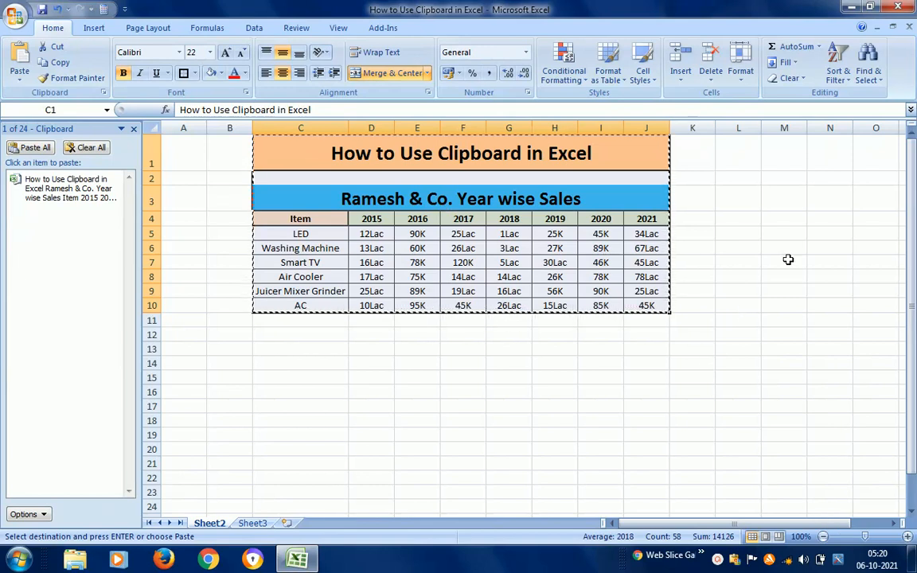
{"action": "left_click", "coordinate": [294, 350]}
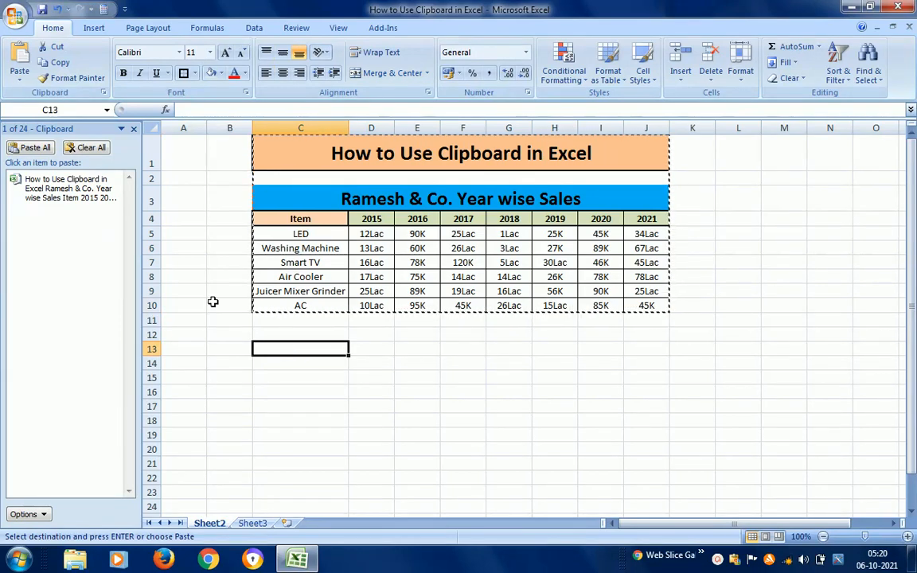
{"action": "left_click", "coordinate": [35, 191]}
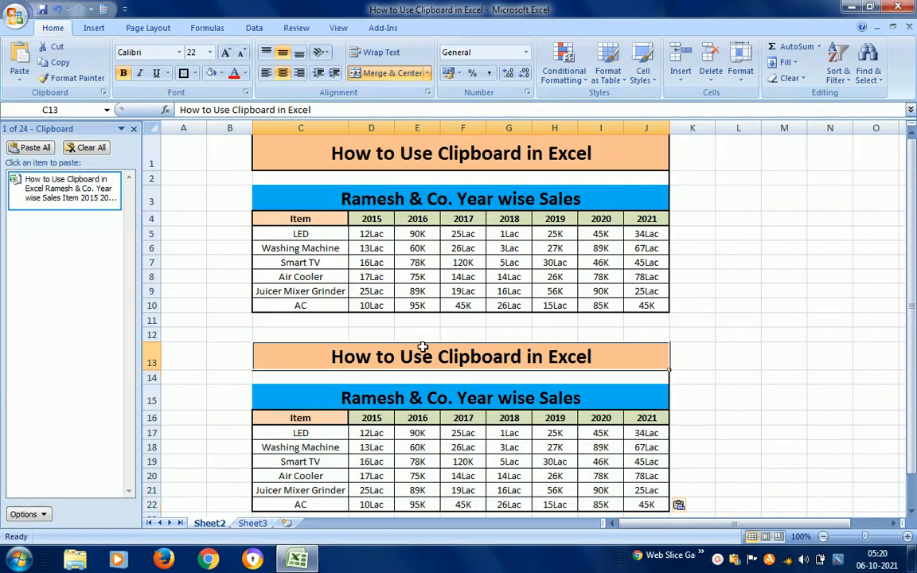
{"action": "left_click", "coordinate": [133, 128]}
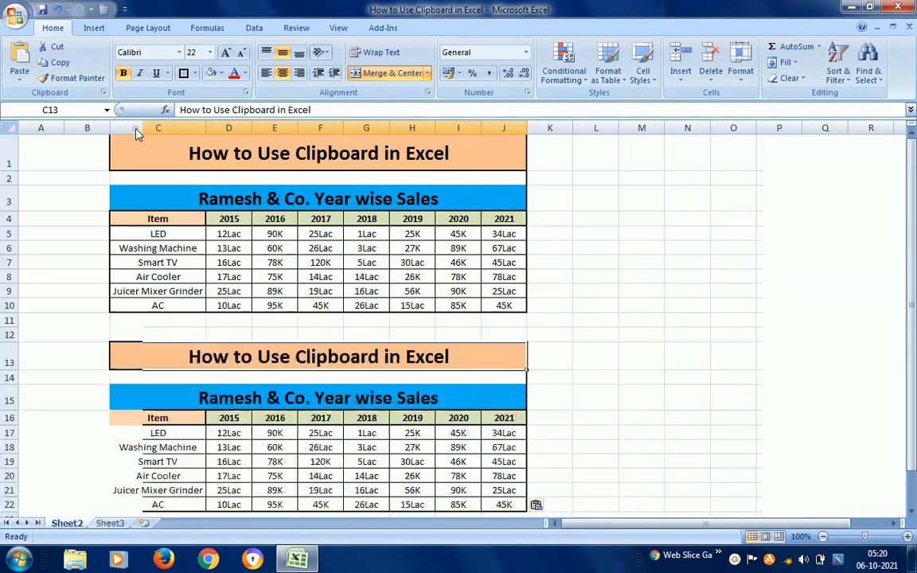
Reopen the Office Clipboard and paste the copied table at cells M1 and M13
{"action": "left_click", "coordinate": [177, 207]}
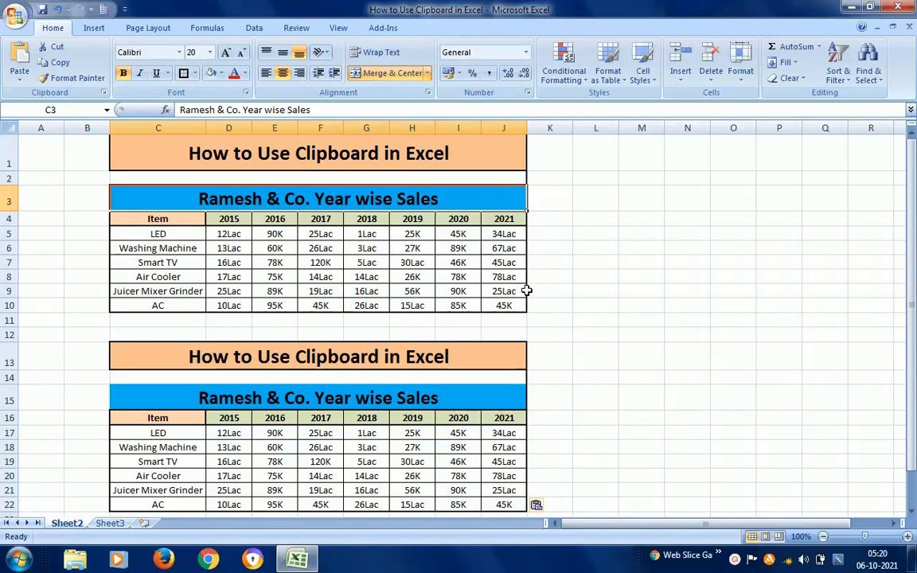
{"action": "left_click", "coordinate": [215, 350]}
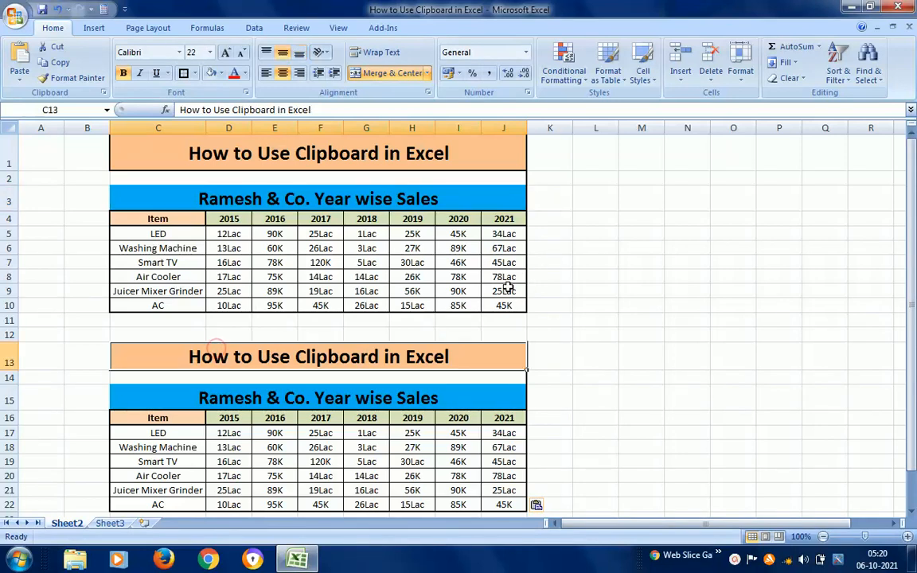
{"action": "left_click", "coordinate": [642, 151]}
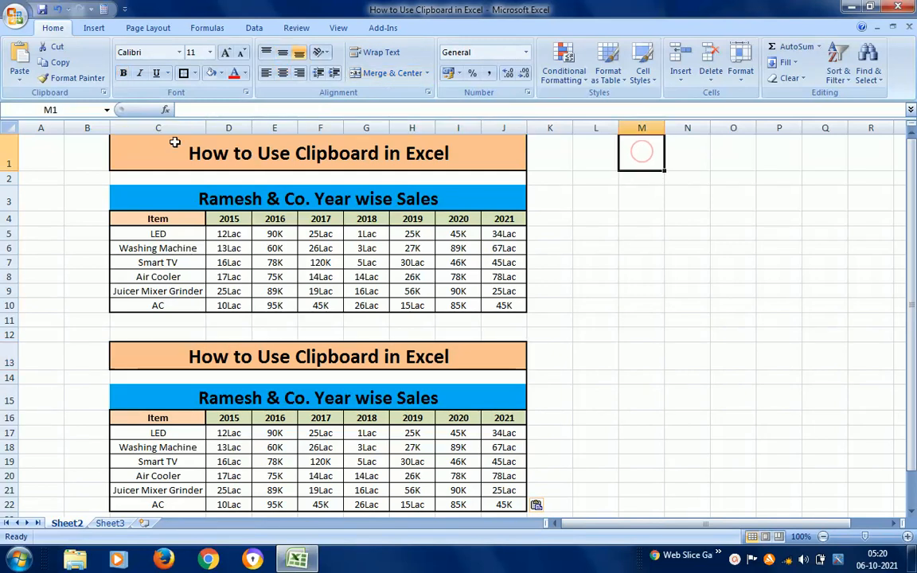
{"action": "left_click", "coordinate": [103, 93]}
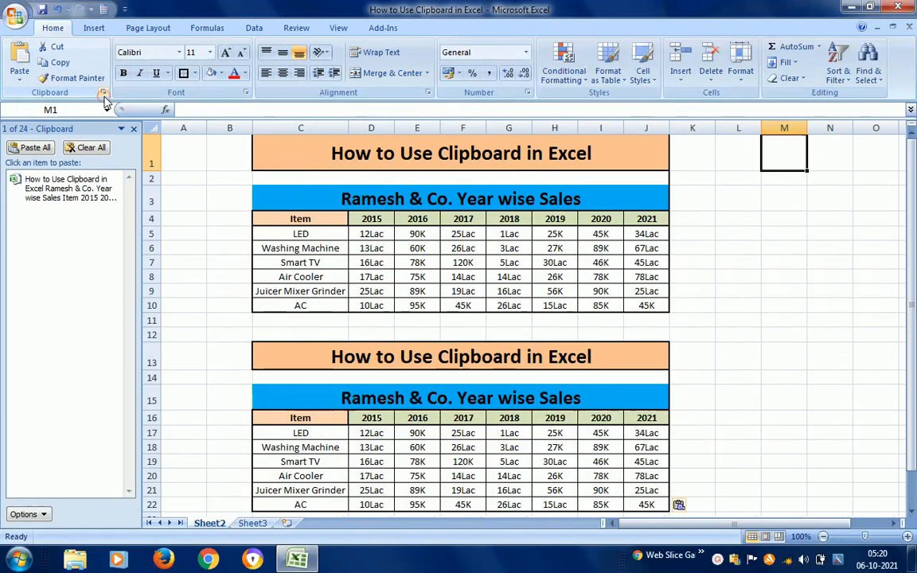
{"action": "left_click", "coordinate": [64, 183]}
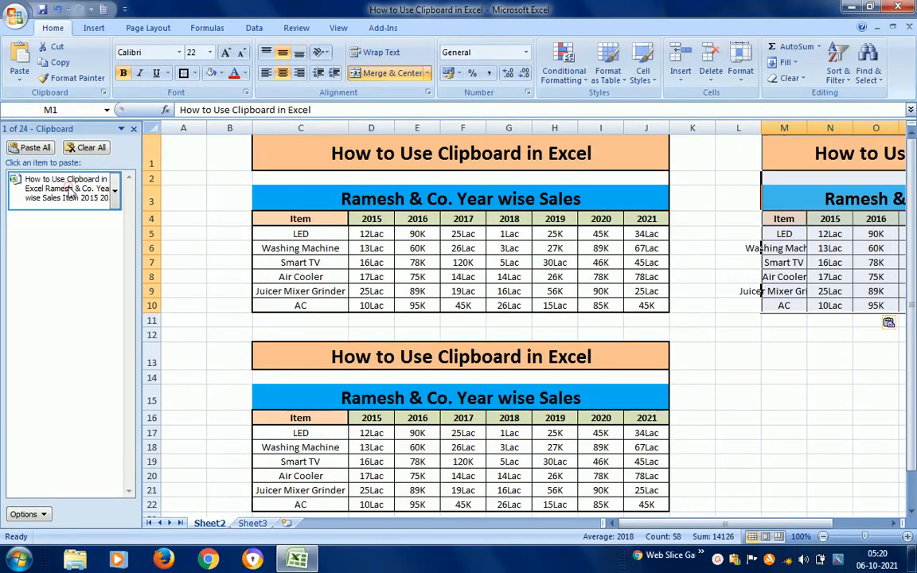
{"action": "left_click", "coordinate": [788, 358]}
{"action": "left_click", "coordinate": [97, 198]}
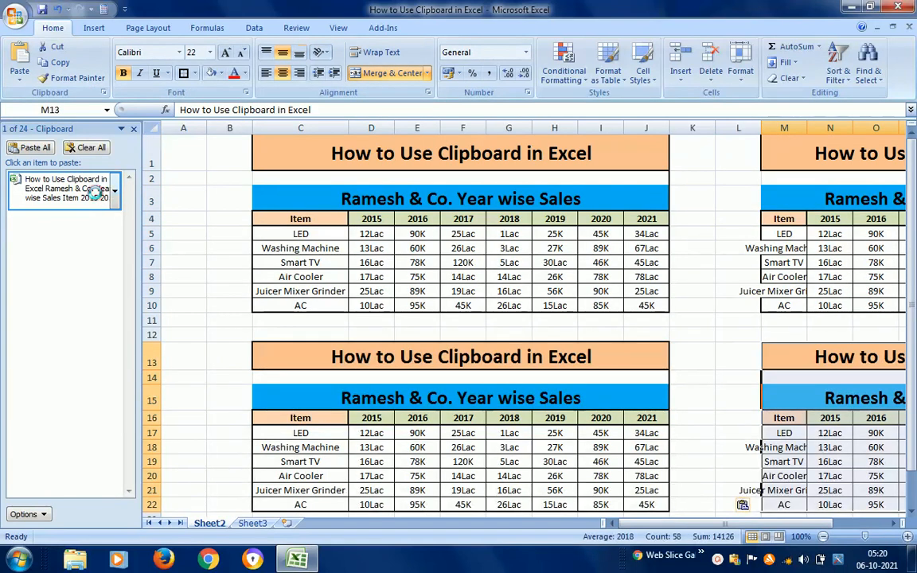
Paste the copied table from the Office Clipboard at cells X1 and X13, and close the clipboard
{"action": "left_click", "coordinate": [689, 253]}
{"action": "key", "text": "Right"}
{"action": "key", "text": "Right"}
{"action": "key", "text": "Right"}
{"action": "key", "text": "Right"}
{"action": "key", "text": "Right"}
{"action": "key", "text": "Right"}
{"action": "key", "text": "Right"}
{"action": "key", "text": "Right"}
{"action": "key", "text": "Right"}
{"action": "key", "text": "Right"}
{"action": "key", "text": "Right"}
{"action": "key", "text": "Right"}
{"action": "key", "text": "Right"}
{"action": "key", "text": "Right"}
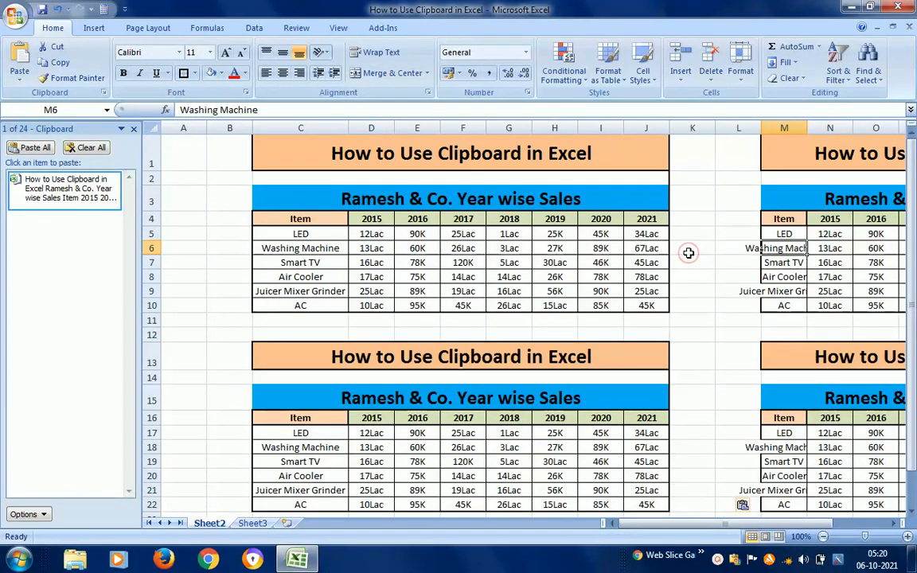
{"action": "key", "text": "Right"}
{"action": "key", "text": "Right"}
{"action": "key", "text": "Right"}
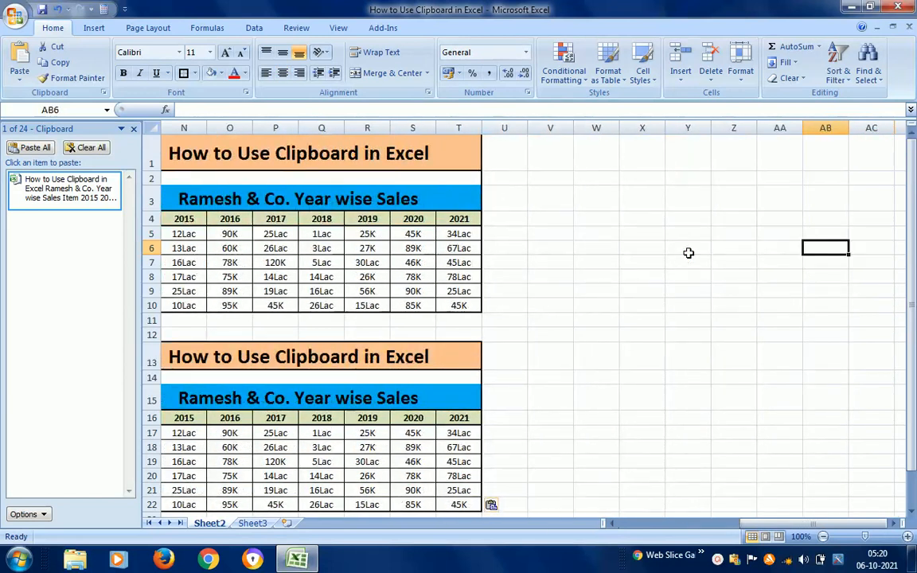
{"action": "key", "text": "Left"}
{"action": "key", "text": "Left"}
{"action": "key", "text": "Left"}
{"action": "key", "text": "Up"}
{"action": "key", "text": "Up"}
{"action": "key", "text": "Up"}
{"action": "key", "text": "Up"}
{"action": "key", "text": "Up"}
{"action": "key", "text": "Left"}
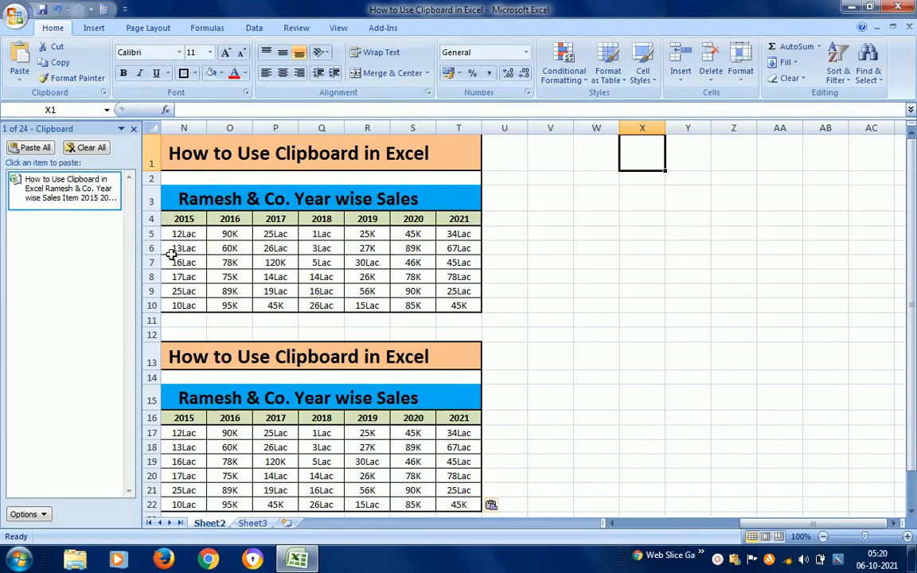
{"action": "left_click", "coordinate": [95, 196]}
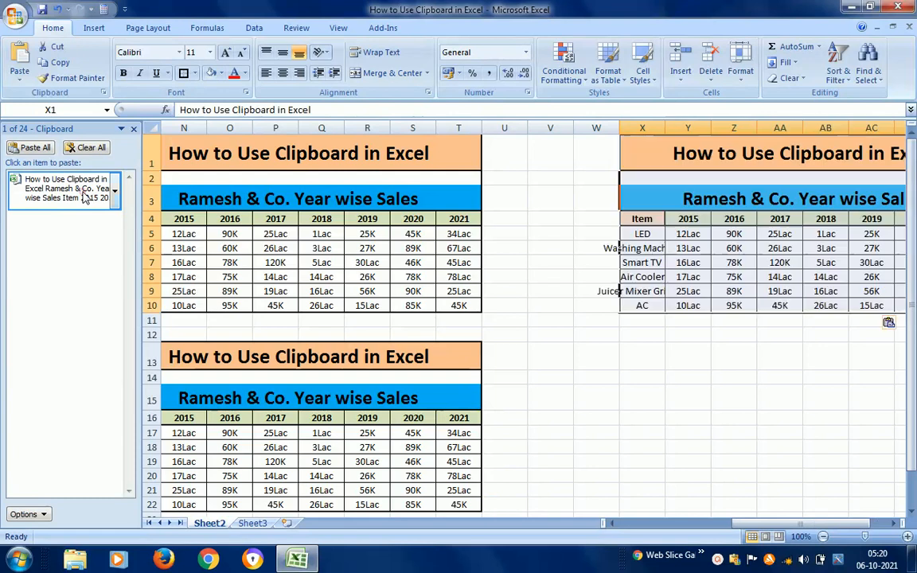
{"action": "left_click", "coordinate": [635, 356]}
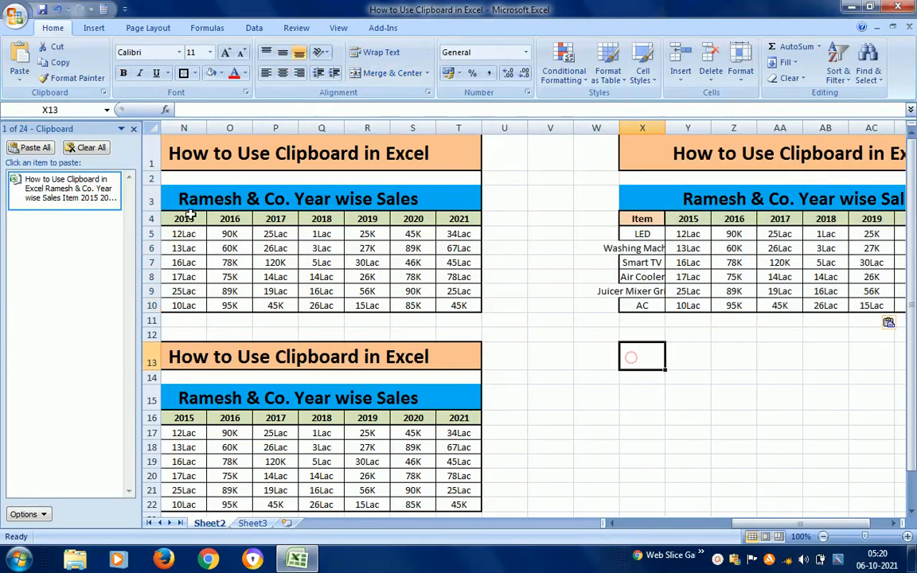
{"action": "left_click", "coordinate": [85, 203]}
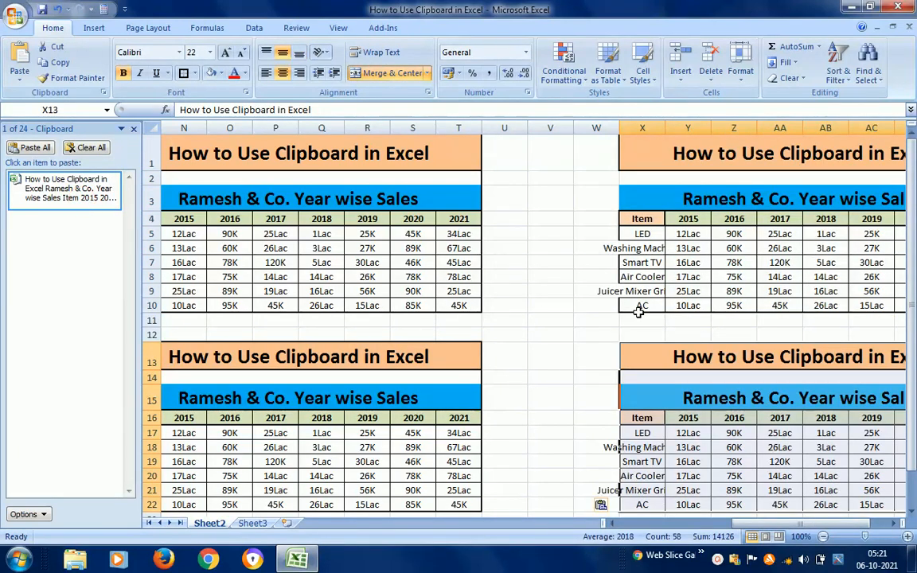
{"action": "left_click", "coordinate": [134, 129]}
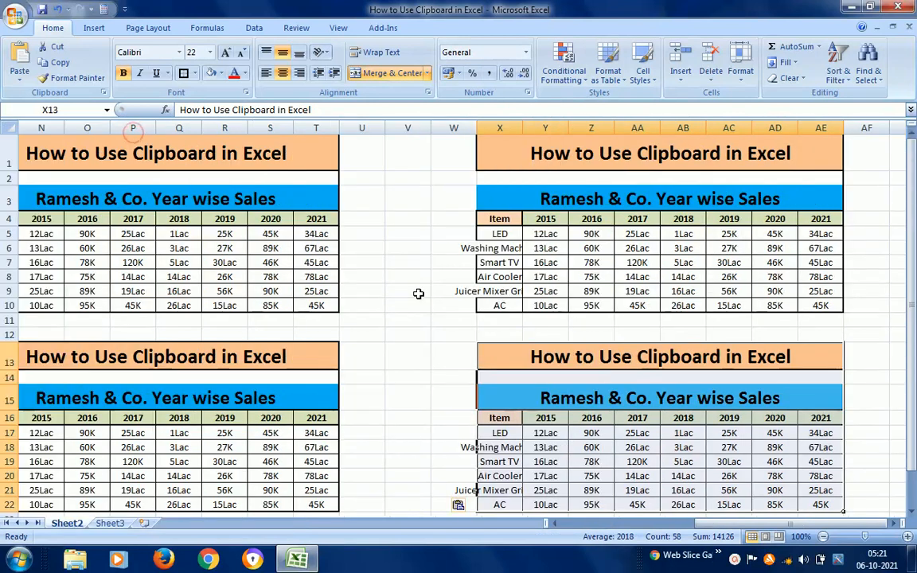
Deselect the pasted table and keep the current Windows color scheme, with the option to be asked again if performance stays slow
{"action": "left_click", "coordinate": [447, 161]}
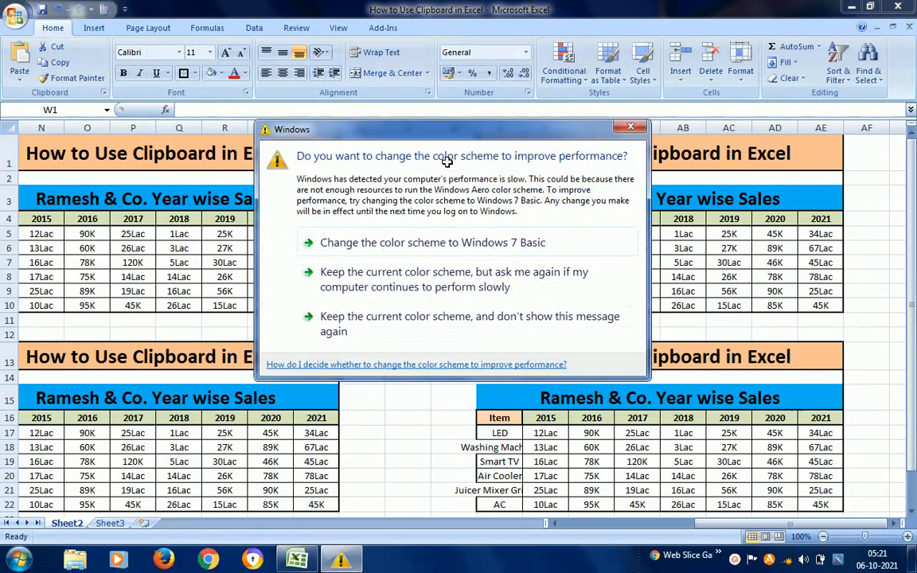
{"action": "left_click", "coordinate": [383, 286]}
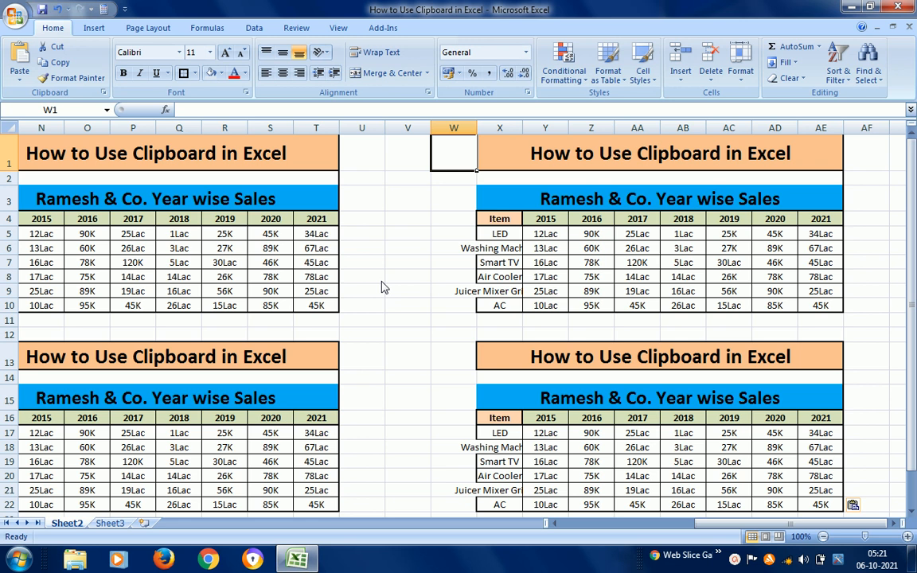
{"action": "left_click", "coordinate": [735, 562]}
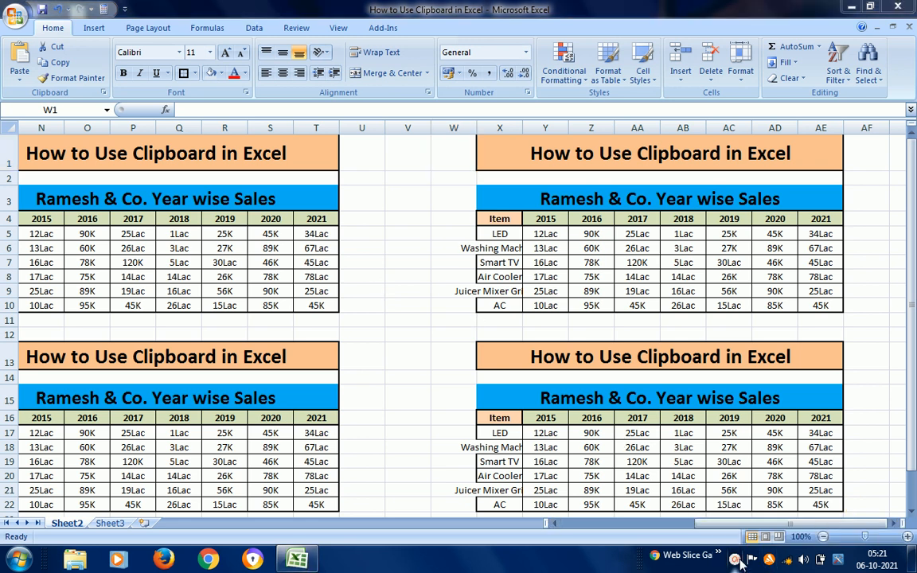